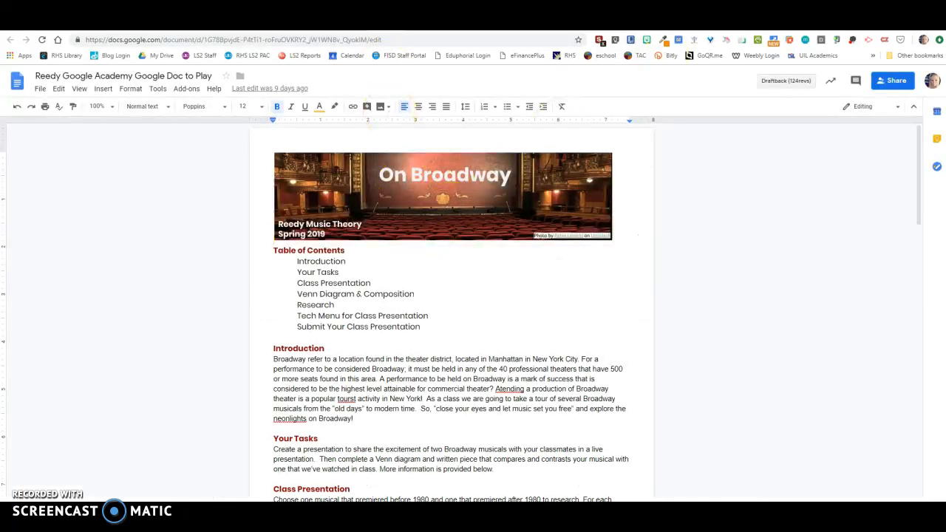
# Check the URL-ending tip on the academy site's Docs page and return to the On Broadway document.
pyautogui.hotkey('ctrl', 'shift', 'Tab')
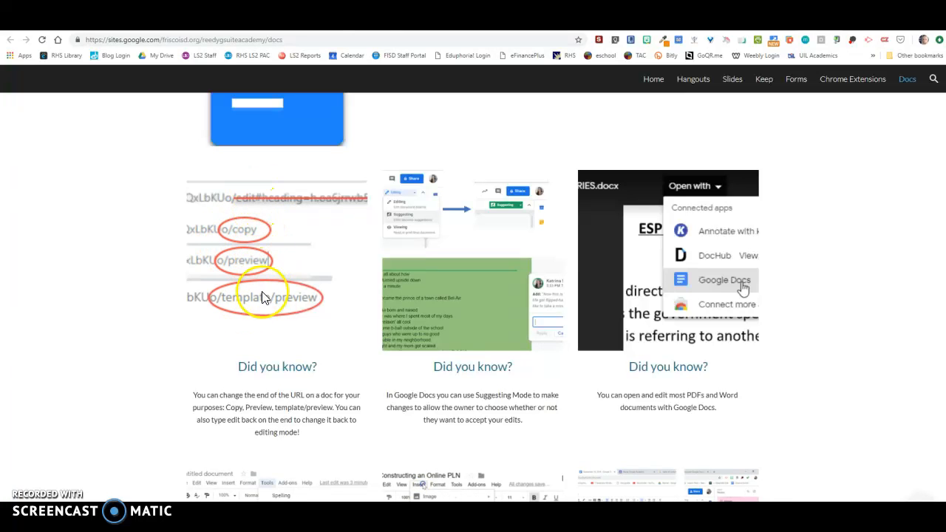
pyautogui.hotkey('ctrl', 'Tab')
pyautogui.scroll(-3, 451, 357)
pyautogui.scroll(3, 453, 353)
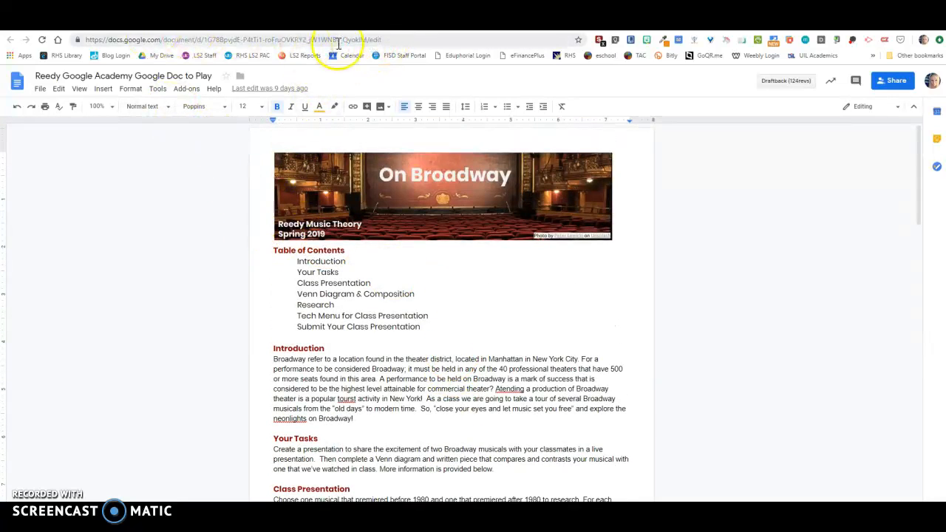
# Load the document's preview version by replacing "edit" with "preview" at the end of its URL, and look through the pages.
pyautogui.moveTo(371, 39); pyautogui.dragTo(405, 40)
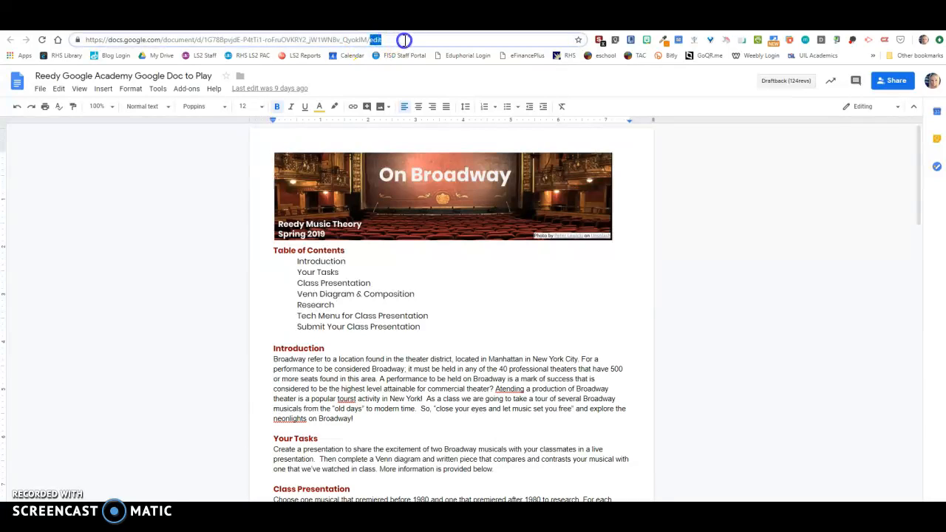
pyautogui.write('preview')
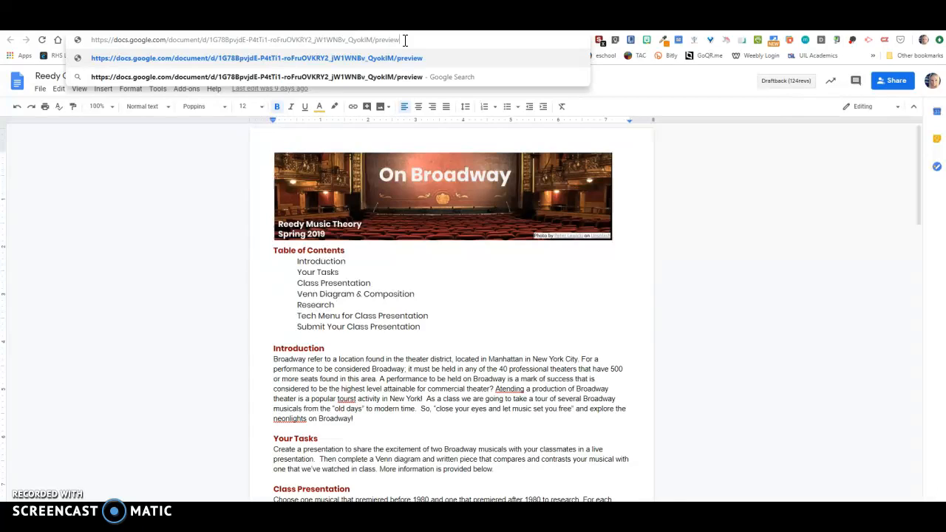
pyautogui.press('Return')
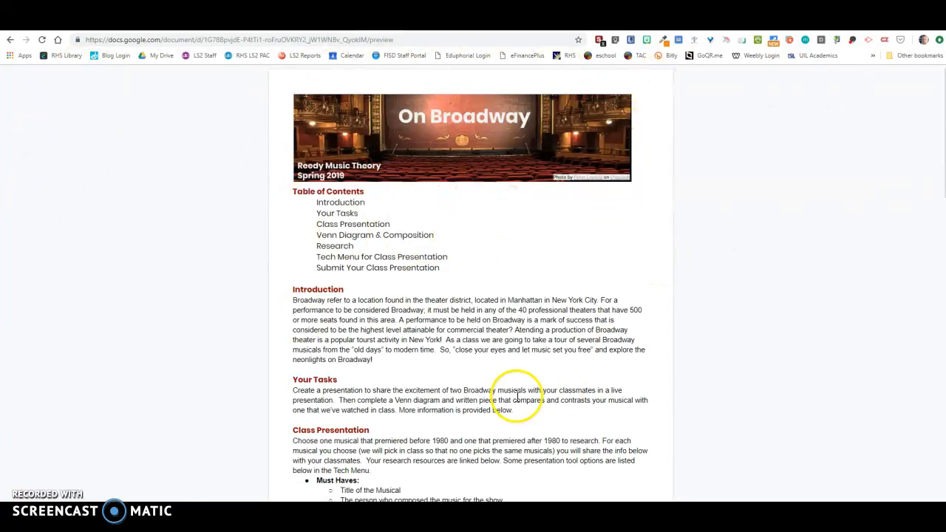
pyautogui.scroll(-3, 517, 377)
pyautogui.scroll(-15, 517, 377)
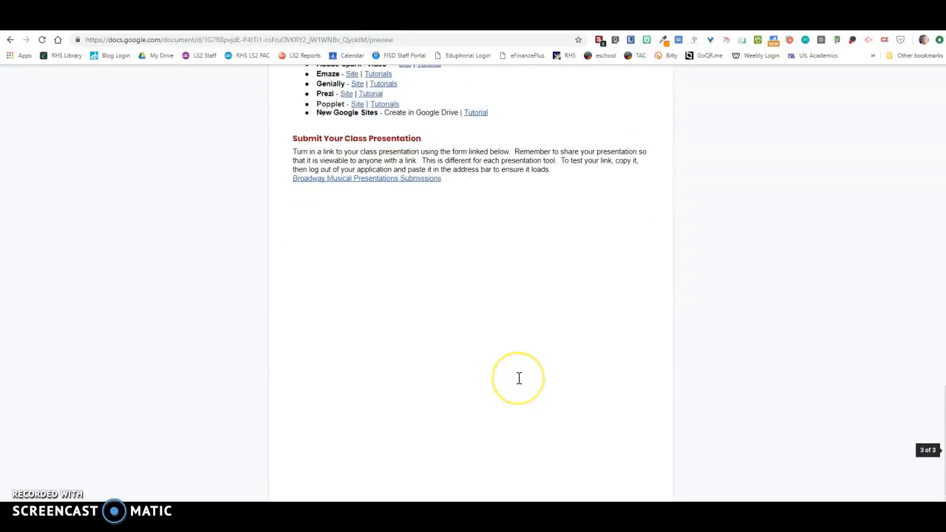
pyautogui.scroll(20, 519, 377)
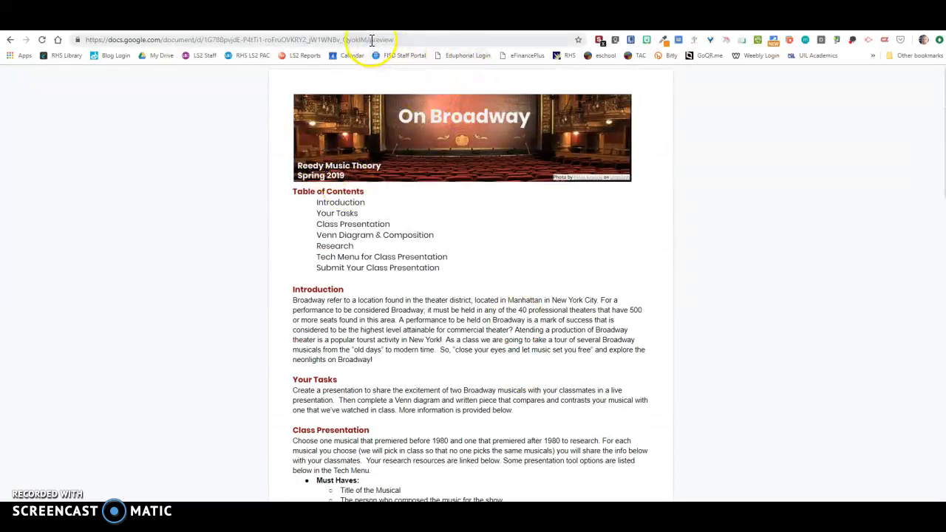
# Return the document to editing mode by replacing "preview" with "edit" at the end of its URL.
pyautogui.moveTo(371, 39); pyautogui.dragTo(431, 40)
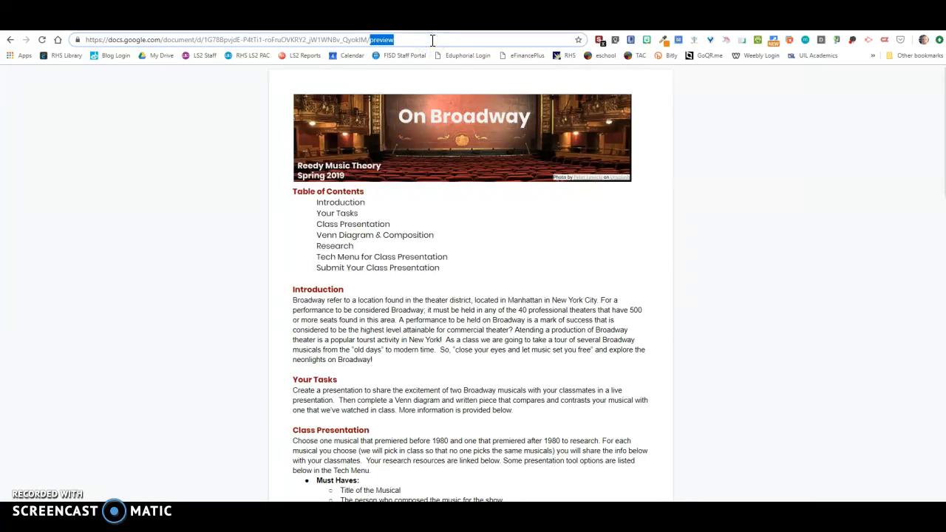
pyautogui.write('tedit')
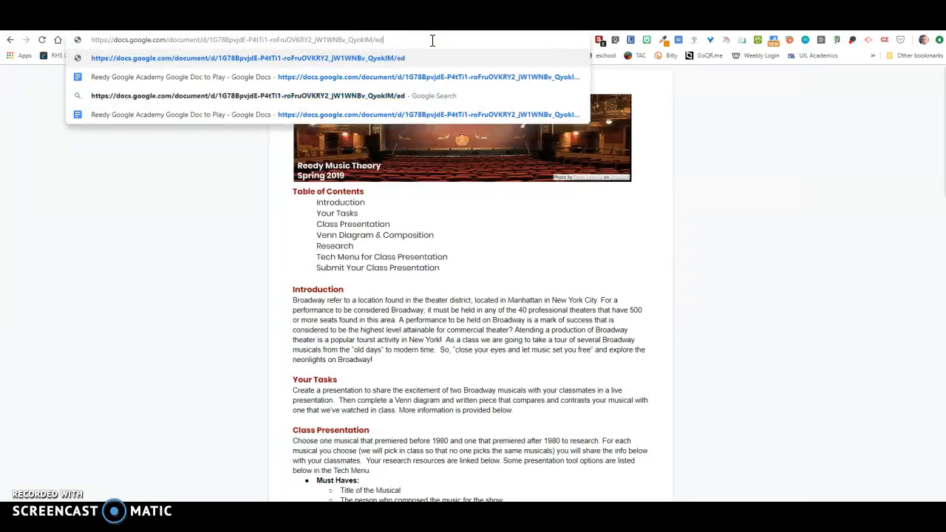
pyautogui.press('Return')
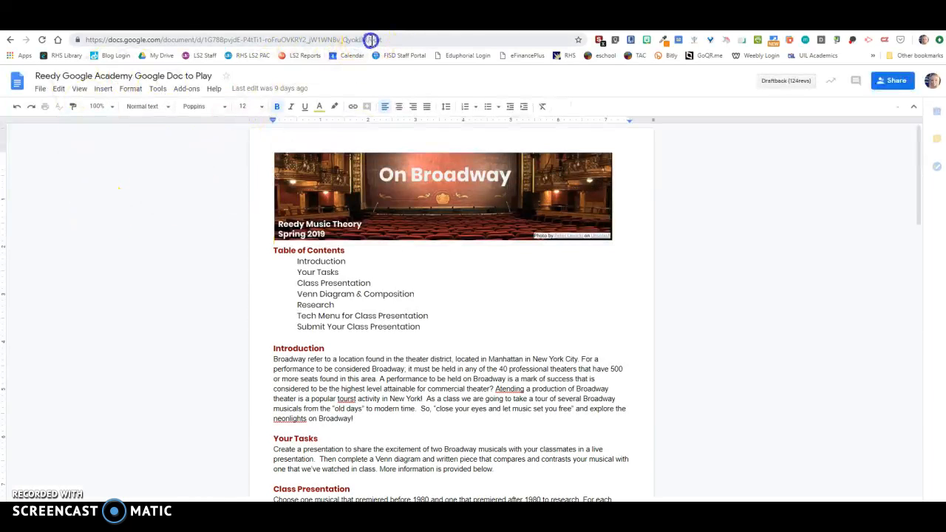
# Load the document's template preview by changing the URL ending to "template/preview", and look through the pages.
pyautogui.moveTo(371, 40); pyautogui.dragTo(409, 41)
pyautogui.write('template/')
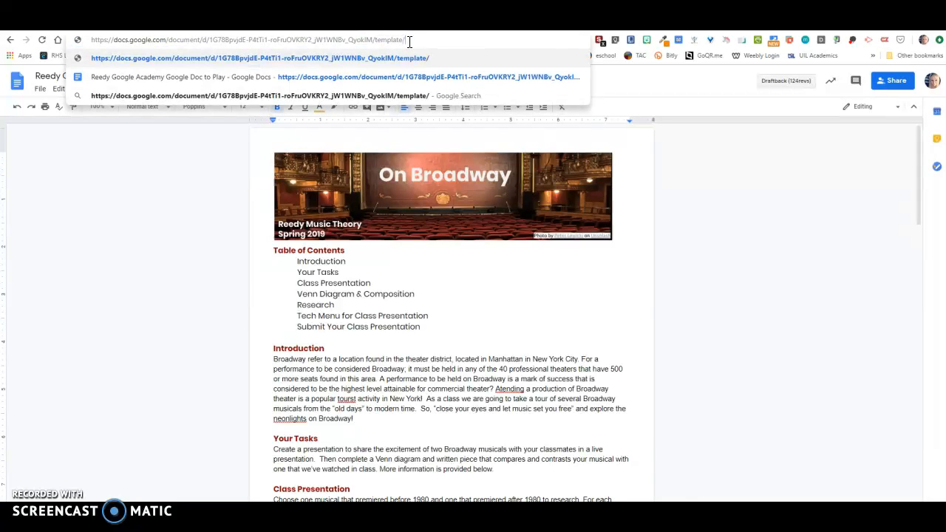
pyautogui.write('preview')
pyautogui.press('Return')
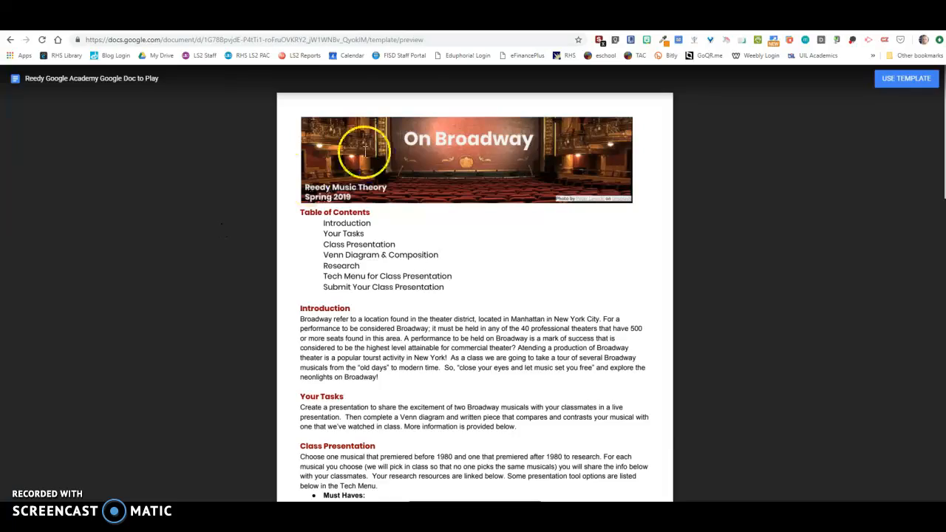
pyautogui.scroll(-2, 642, 287)
pyautogui.scroll(-14, 642, 287)
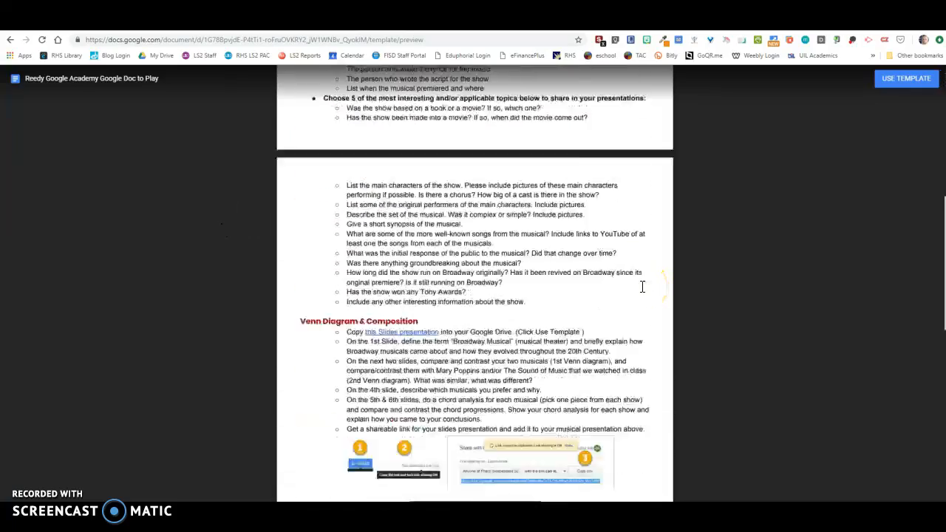
pyautogui.scroll(16, 642, 286)
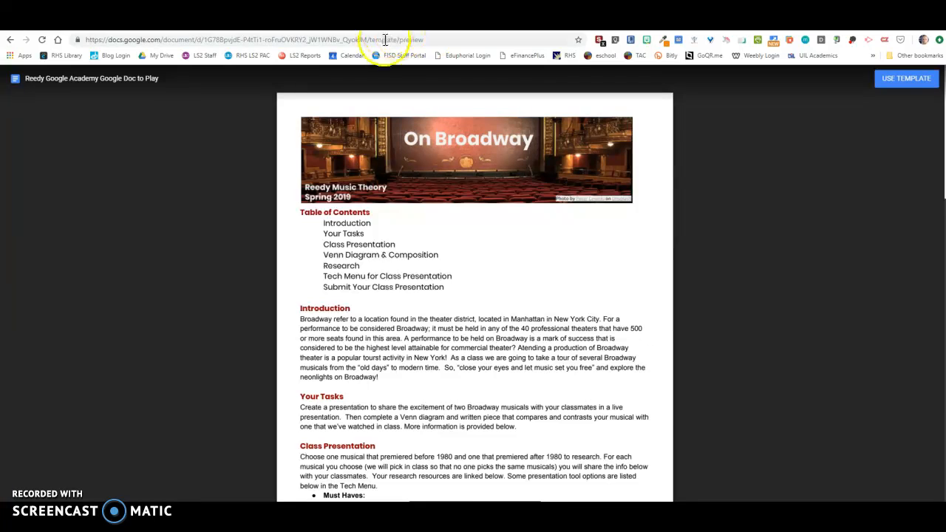
# Try to return to editing by replacing only "preview" with "edit" in the template URL.
pyautogui.moveTo(400, 40); pyautogui.dragTo(475, 42)
pyautogui.write('edit')
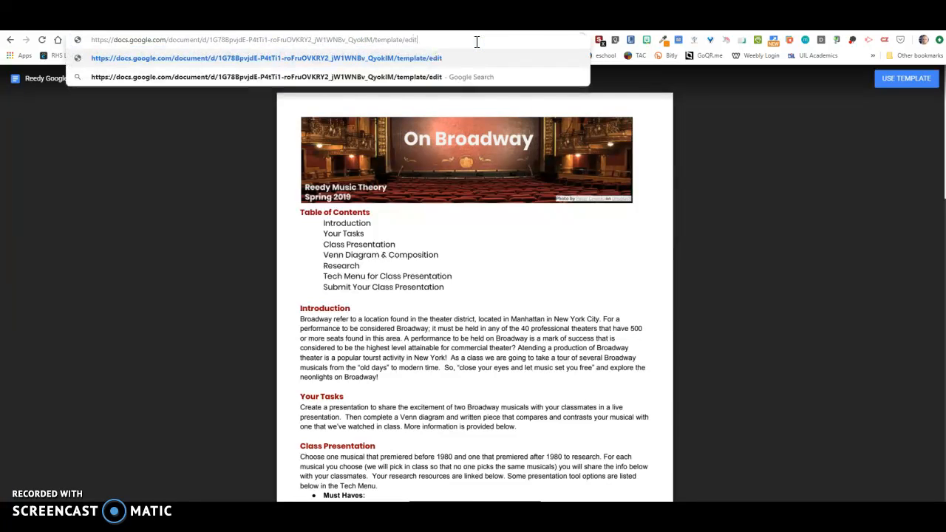
pyautogui.press('Return')
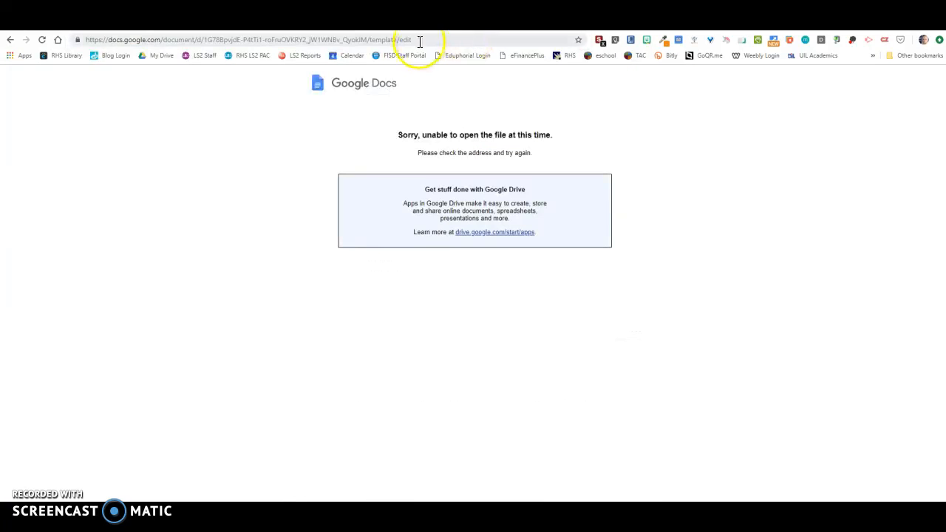
# Reopen the document for editing by replacing "template/edit" with "edit" at the end of the URL.
pyautogui.click(369, 40)
pyautogui.moveTo(372, 41); pyautogui.dragTo(497, 43)
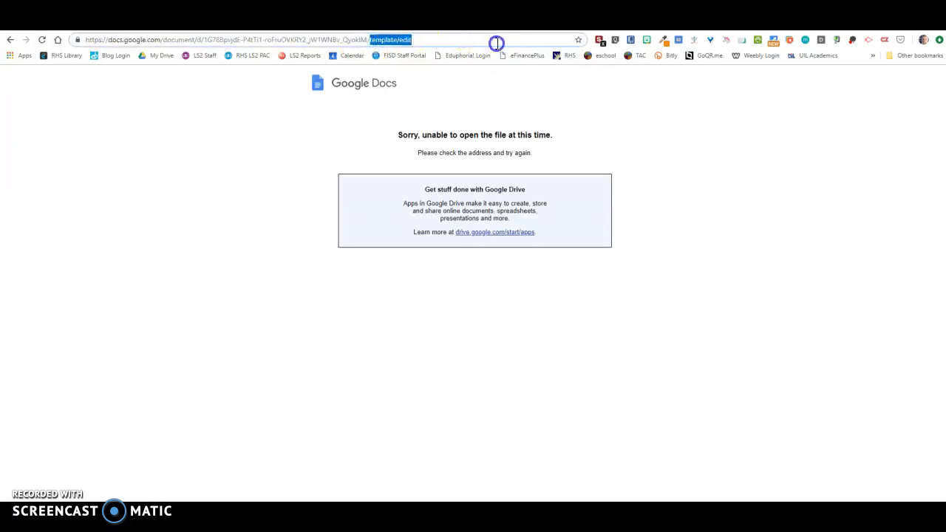
pyautogui.write('edit')
pyautogui.press('Return')
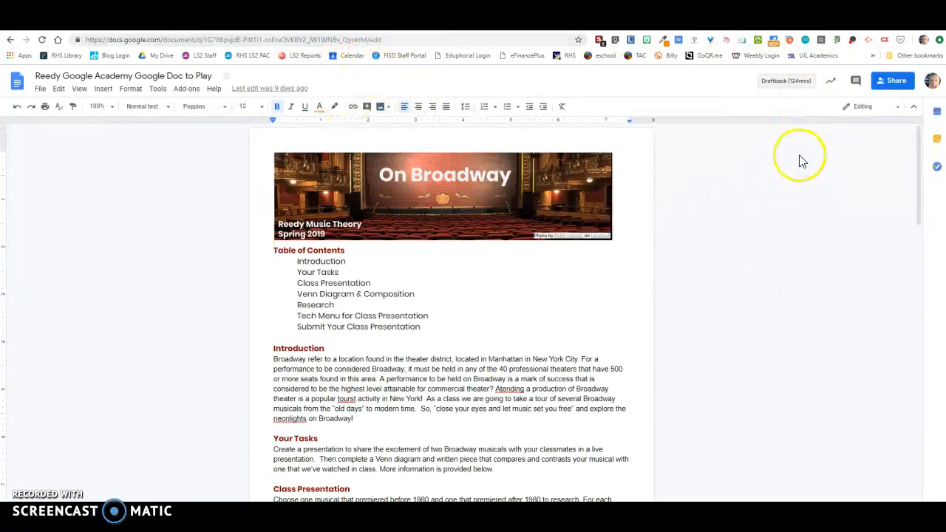
# Set the document's link sharing to "On - Anyone with the link" with view access and save the change.
pyautogui.click(896, 81)
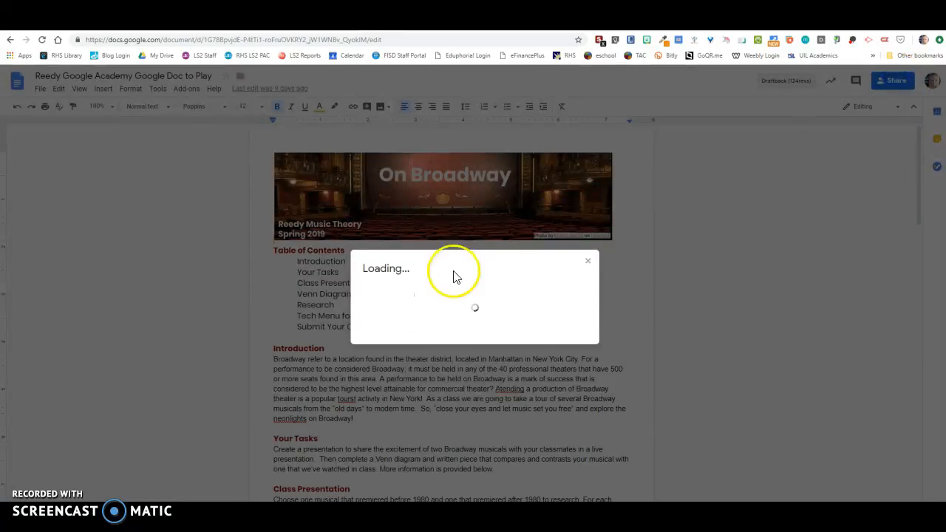
pyautogui.click(582, 341)
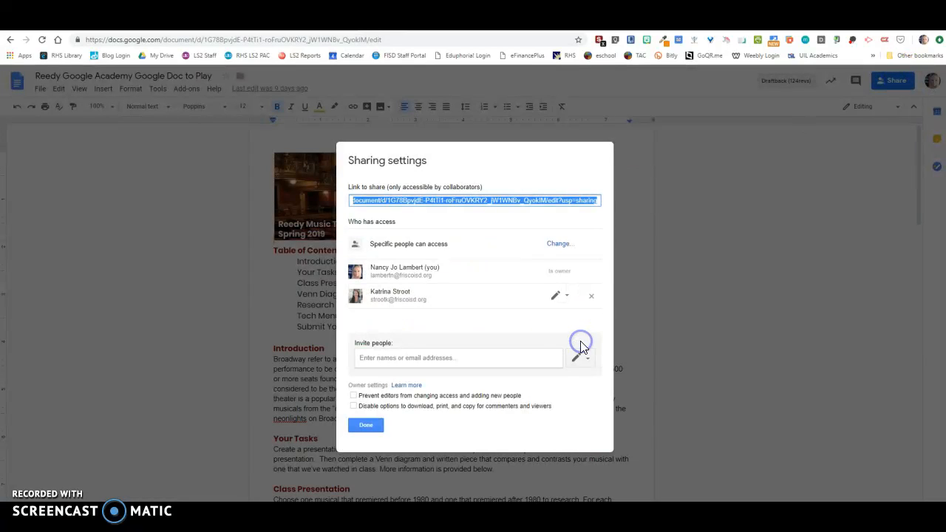
pyautogui.click(559, 245)
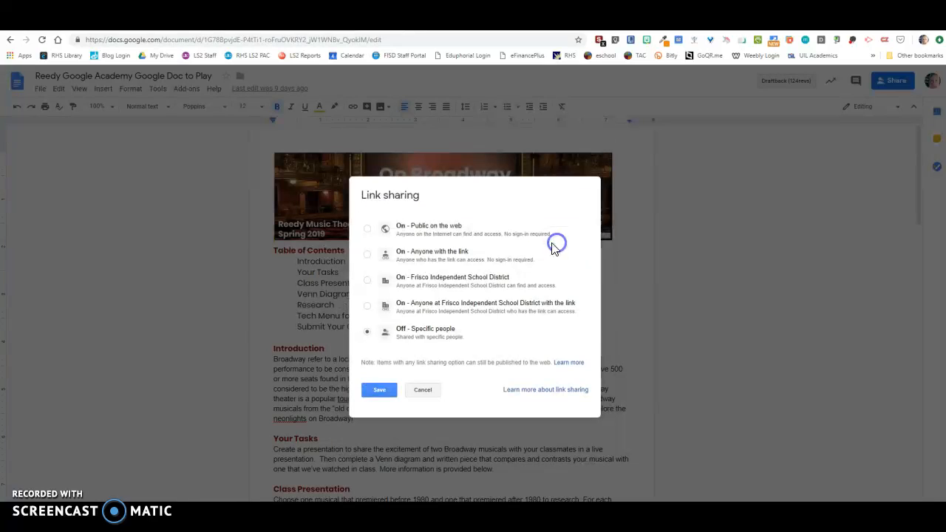
pyautogui.click(367, 255)
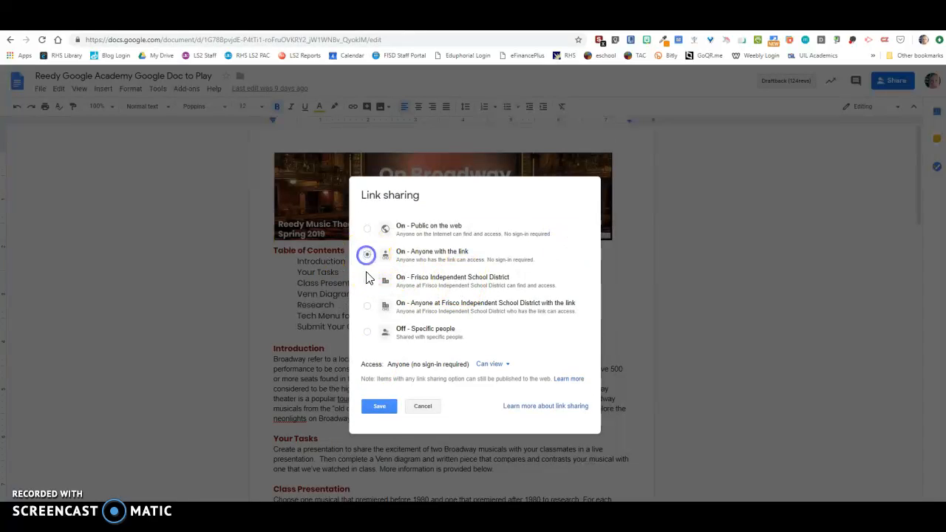
pyautogui.click(380, 409)
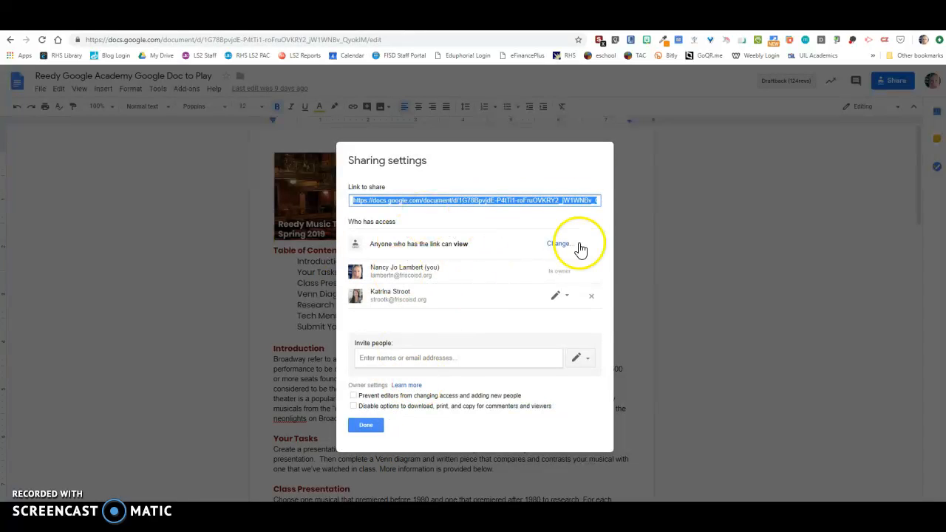
# Review the access levels available for link sharing, keep "Can view", and close the sharing settings.
pyautogui.click(560, 252)
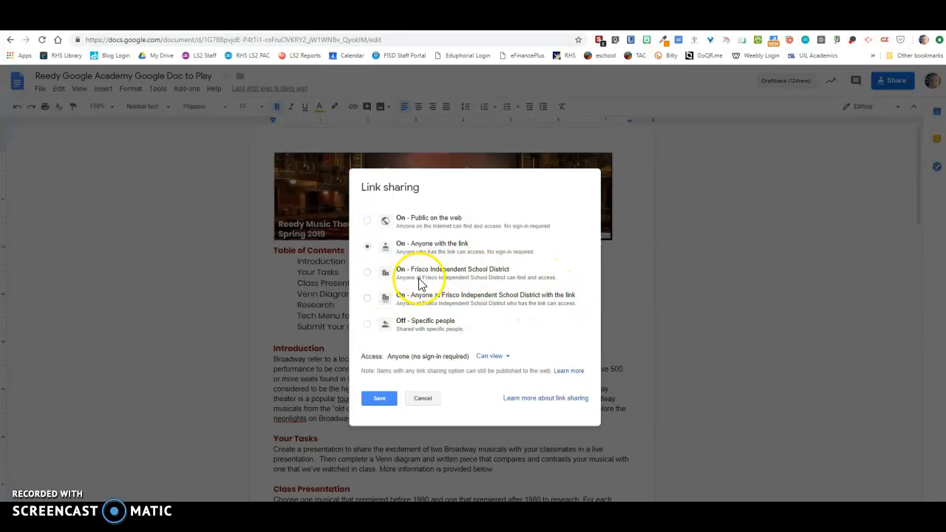
pyautogui.click(505, 356)
pyautogui.click(508, 385)
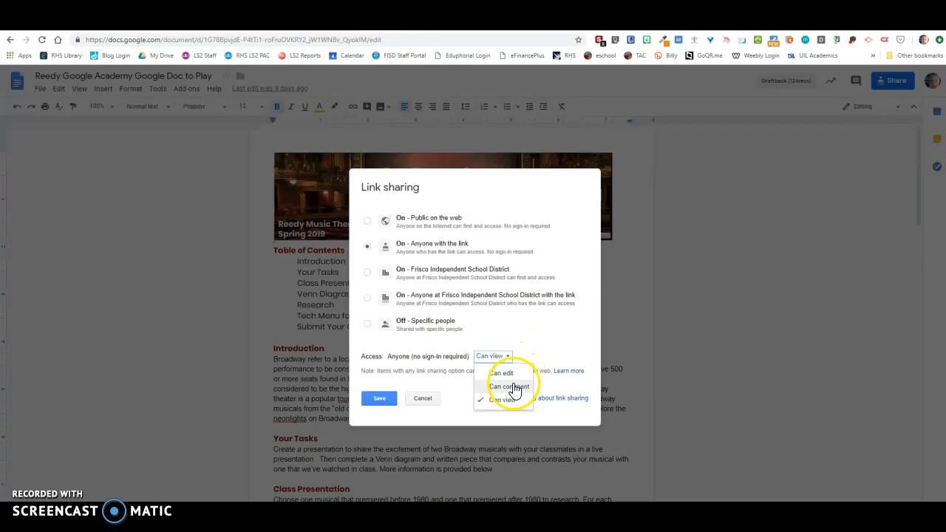
pyautogui.click(377, 400)
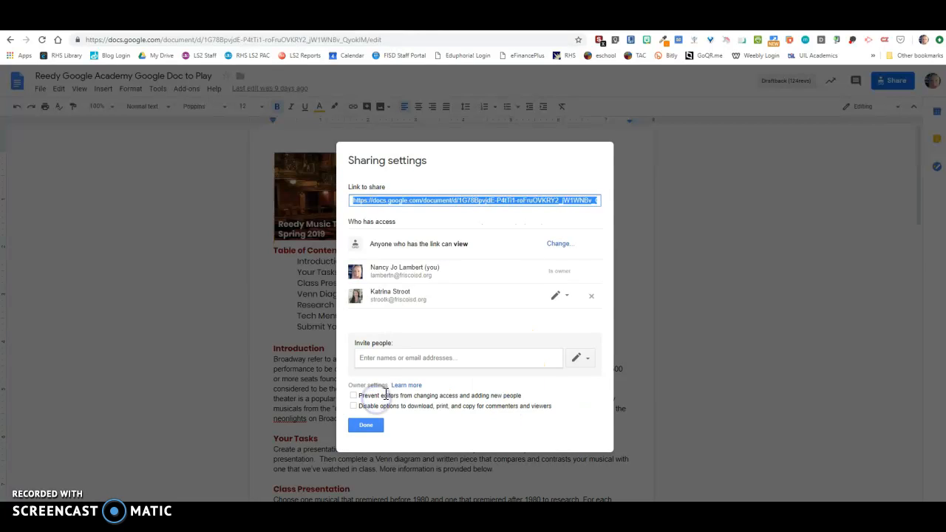
pyautogui.click(367, 428)
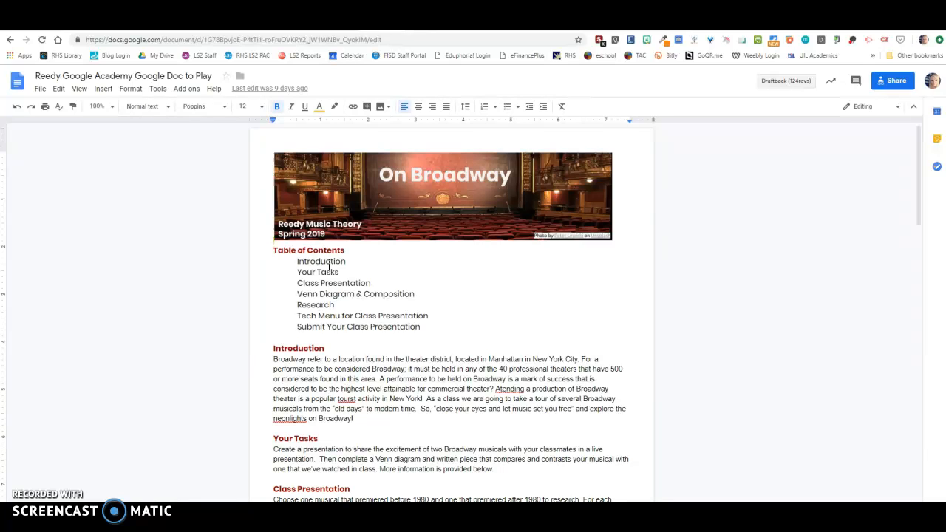
# Load the document's copy page by replacing "edit" with "copy" at the end of its URL.
pyautogui.click(377, 40)
pyautogui.click(375, 40)
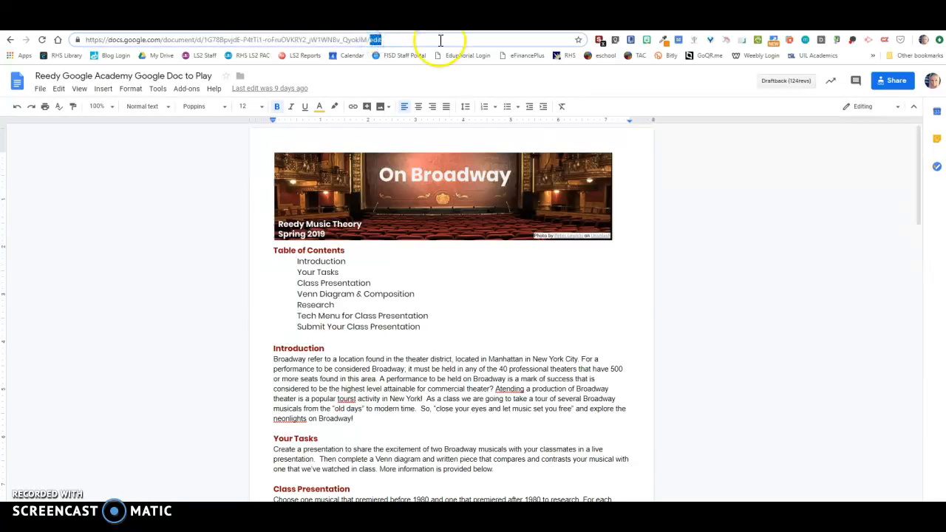
pyautogui.write('copy')
pyautogui.press('Return')
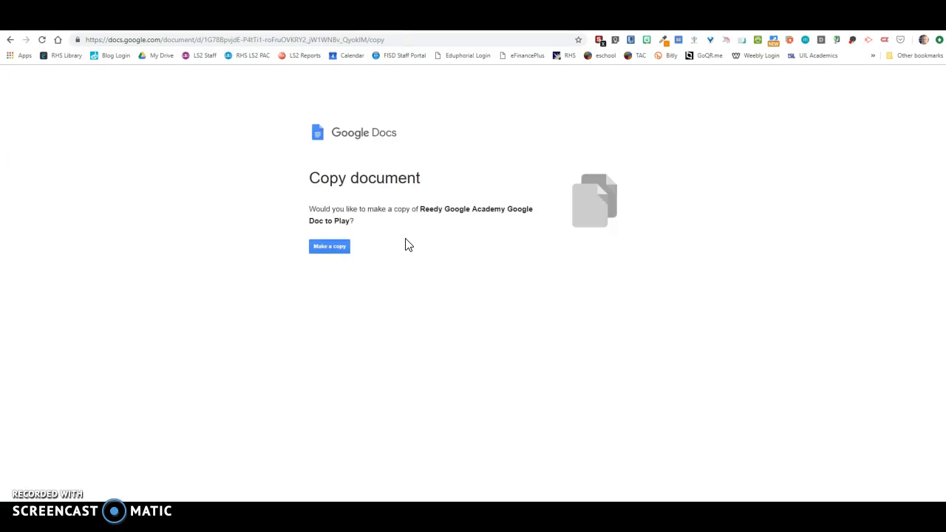
# Reopen the document for editing by replacing "copy" with "edit" at the end of the URL.
pyautogui.click(379, 43)
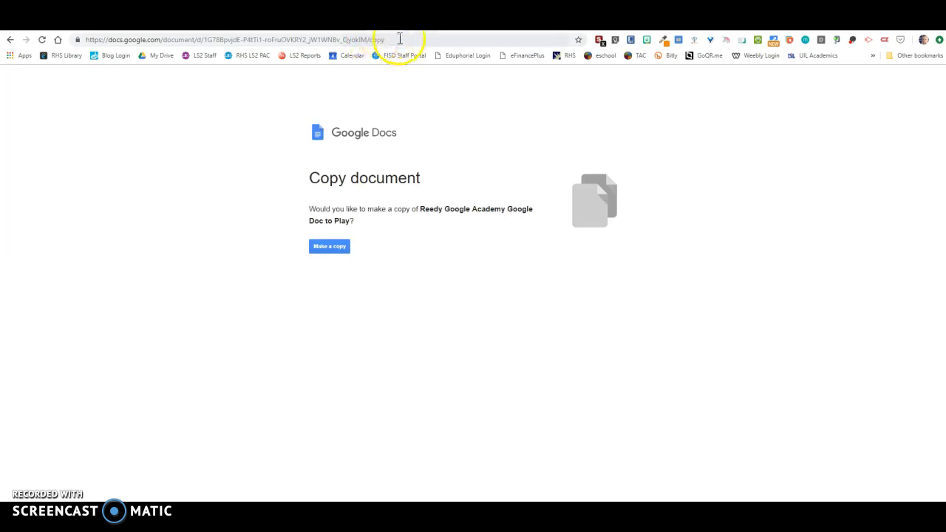
pyautogui.doubleClick(372, 40)
pyautogui.write('edit')
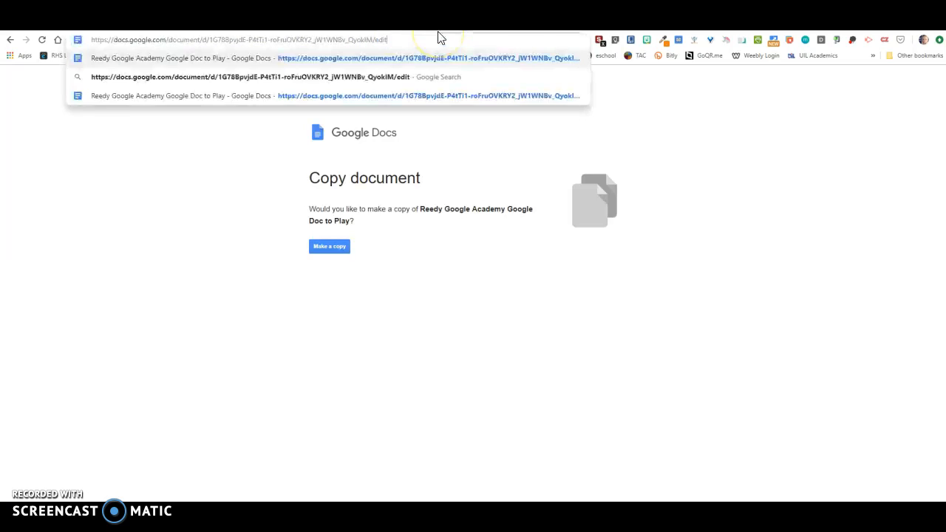
pyautogui.press('Return')
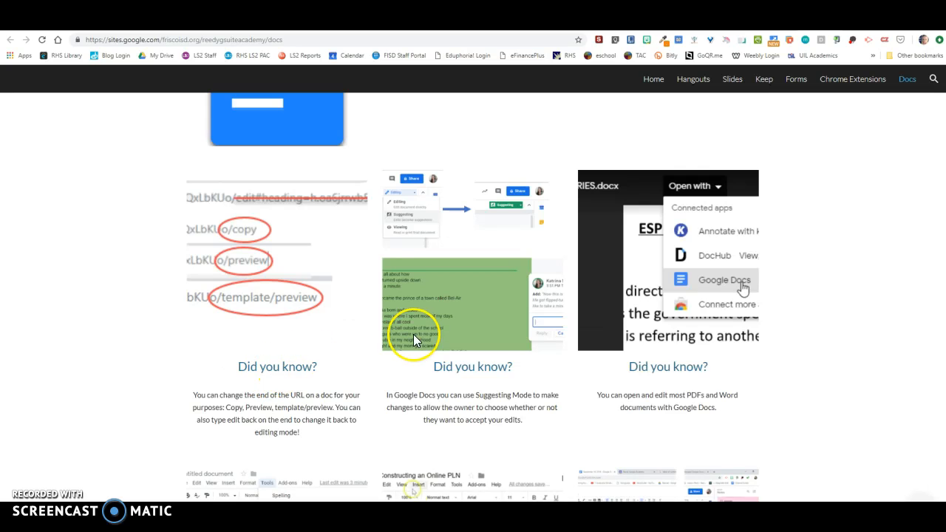
# View the Suggesting Mode tip on the academy site, return to the On Broadway document, and switch it to Suggesting mode.
pyautogui.scroll(-1, 473, 316)
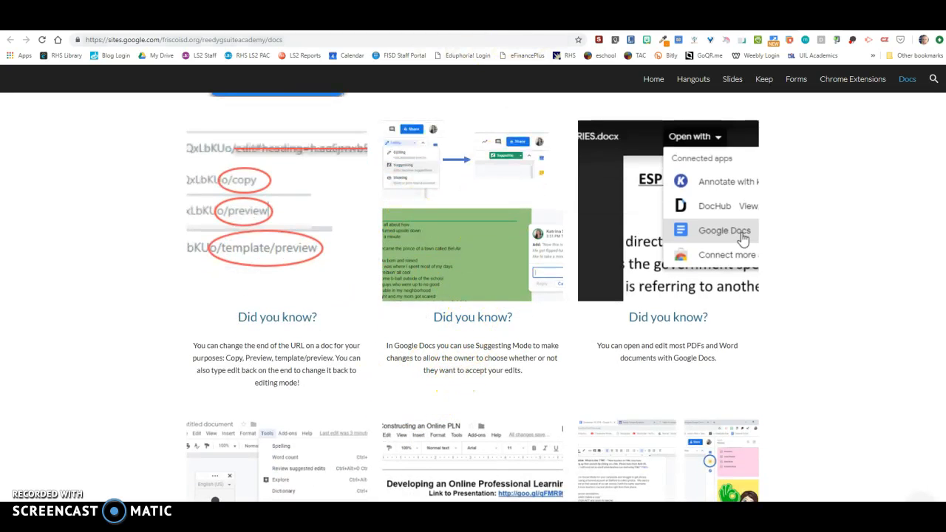
pyautogui.click(373, 23)
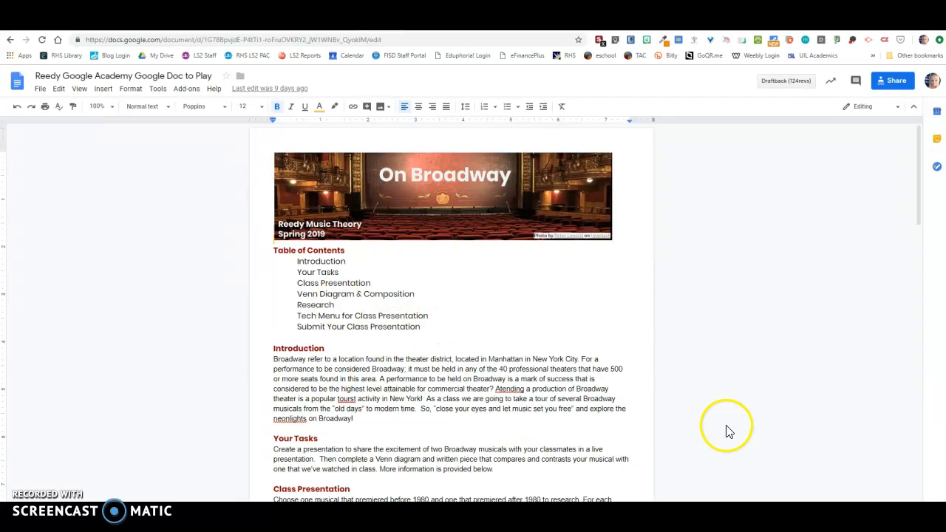
pyautogui.click(897, 107)
pyautogui.click(883, 151)
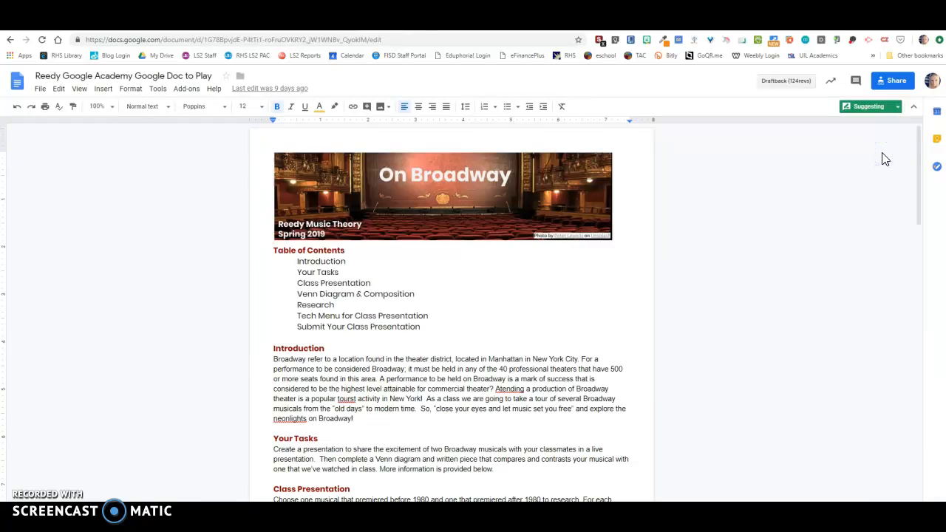
# In Suggesting mode, suggest replacing "tourst" with "Tourist" in the Introduction paragraph, and reject the suggestion.
pyautogui.click(897, 108)
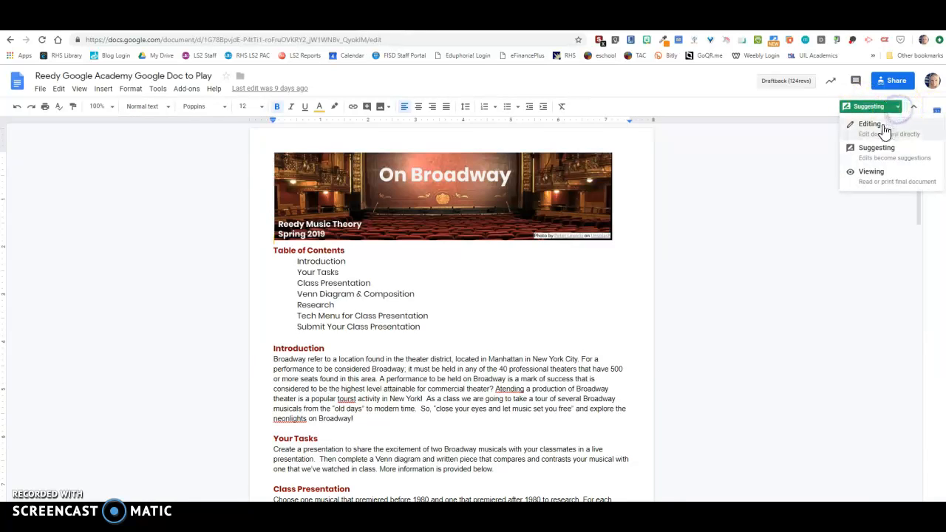
pyautogui.click(879, 152)
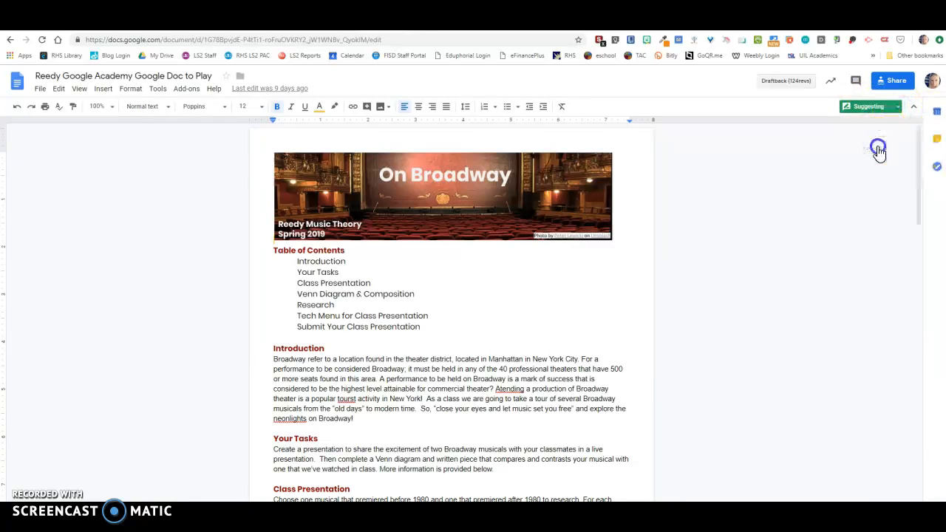
pyautogui.scroll(-2, 563, 260)
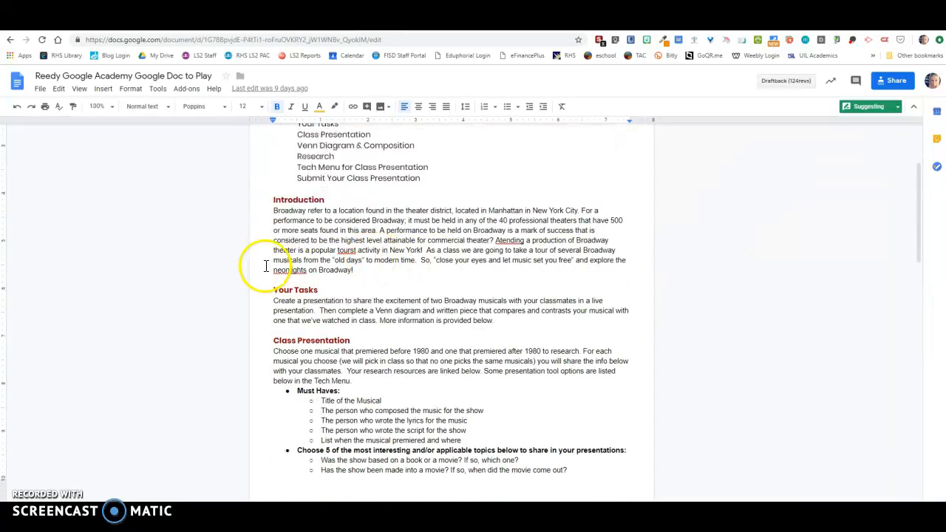
pyautogui.doubleClick(352, 251)
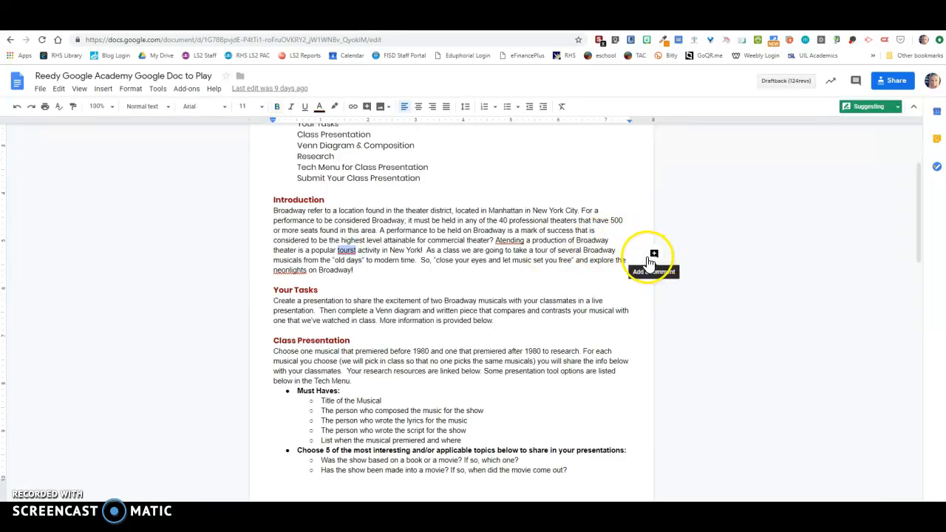
pyautogui.write('Tourist')
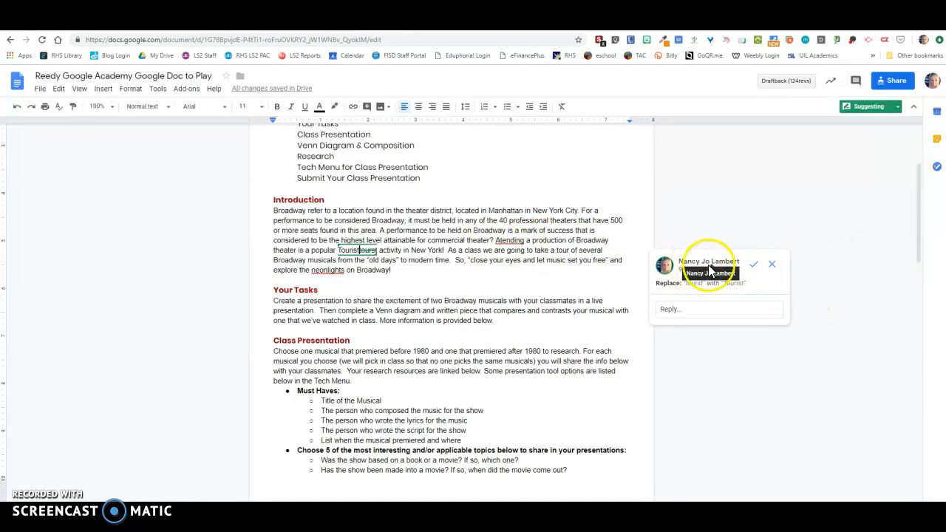
pyautogui.click(772, 266)
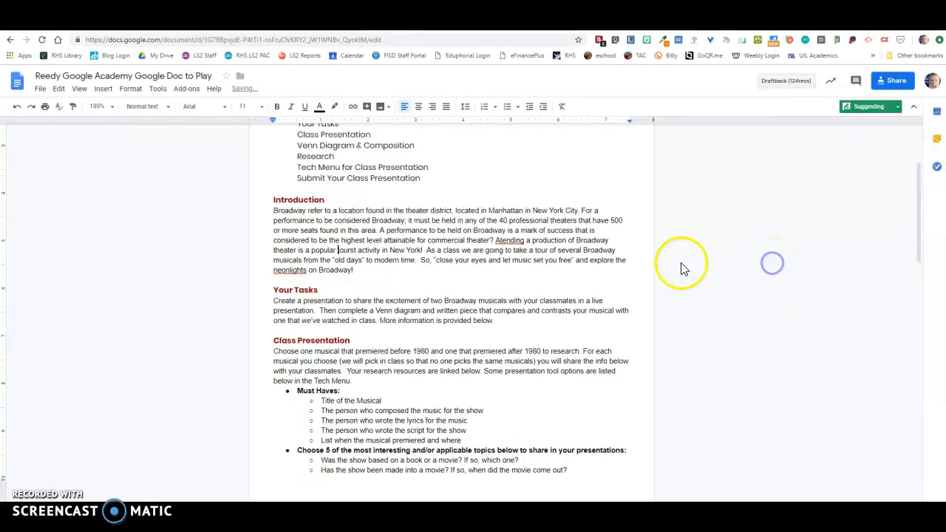
# Switch the On Broadway document to Viewing mode and look through its sections down to the tech menu.
pyautogui.click(523, 311)
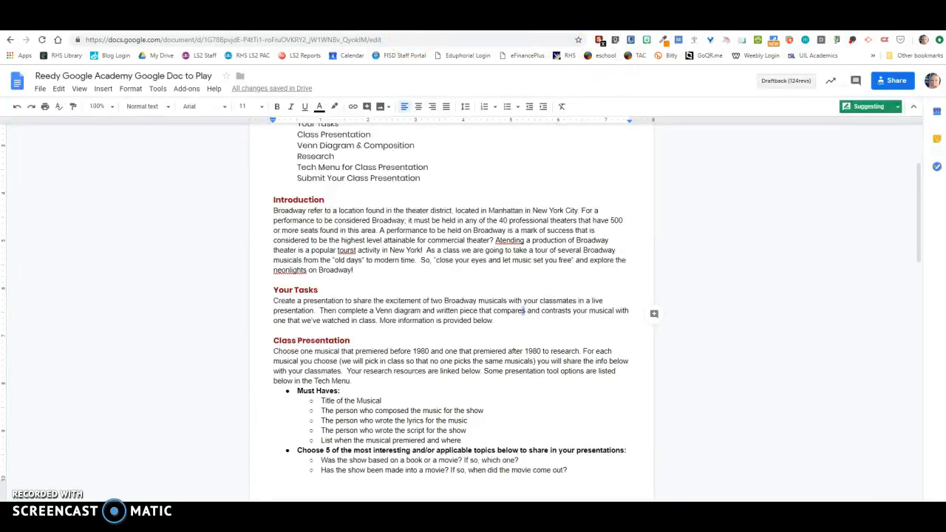
pyautogui.click(876, 107)
pyautogui.click(856, 177)
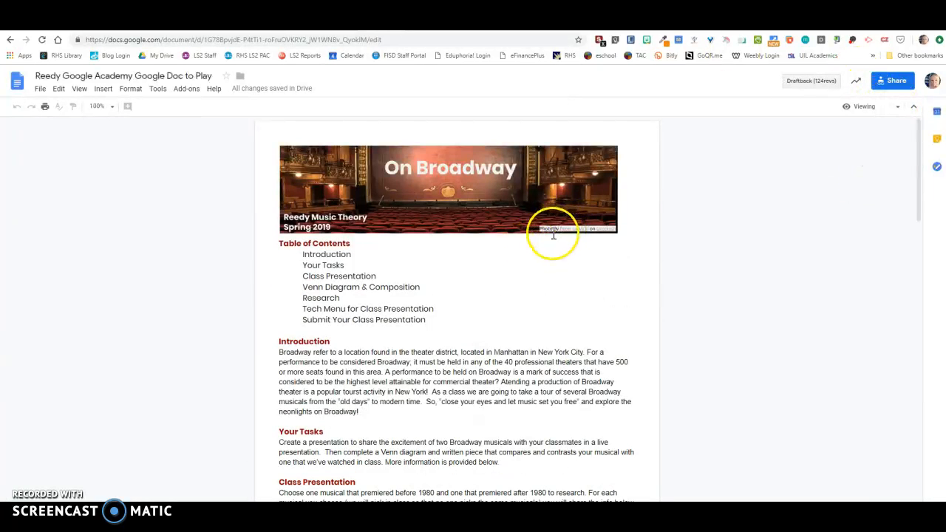
pyautogui.scroll(-3, 555, 227)
pyautogui.scroll(3, 553, 229)
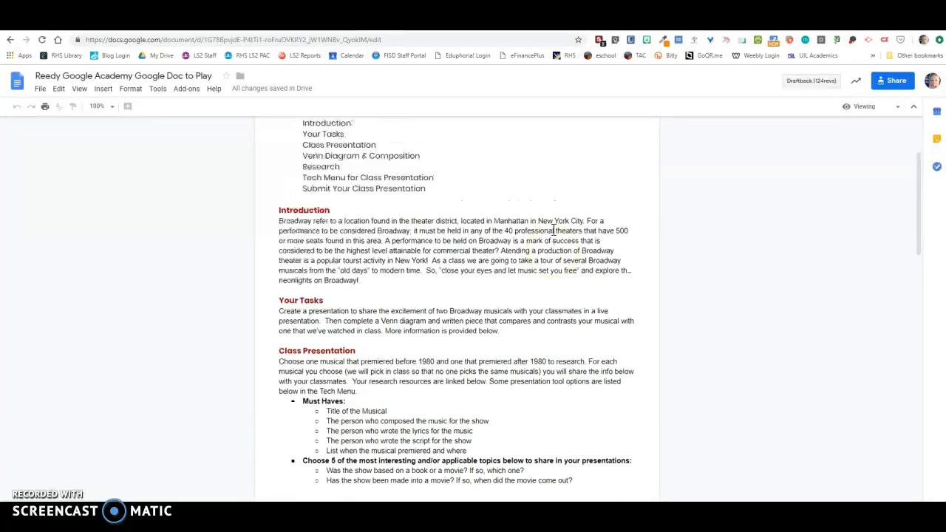
pyautogui.scroll(-5, 552, 228)
pyautogui.scroll(-4, 553, 228)
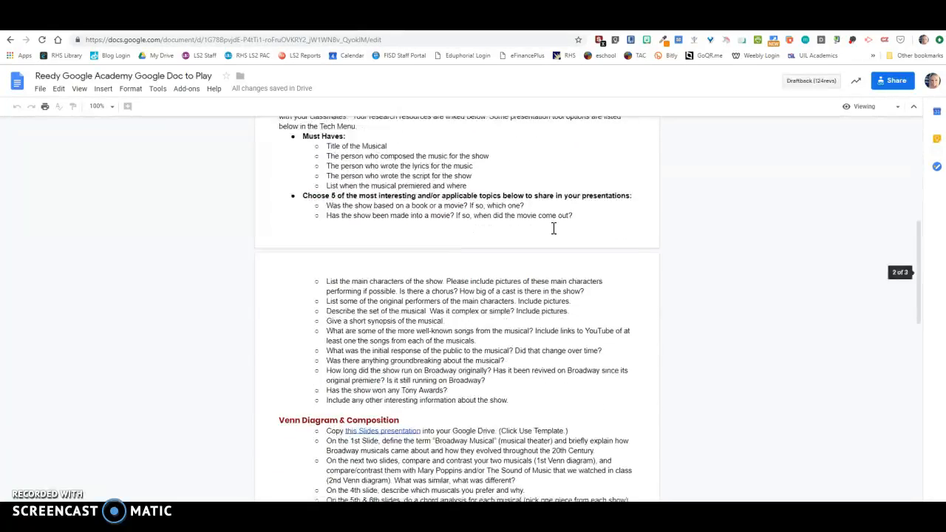
pyautogui.scroll(-5, 552, 229)
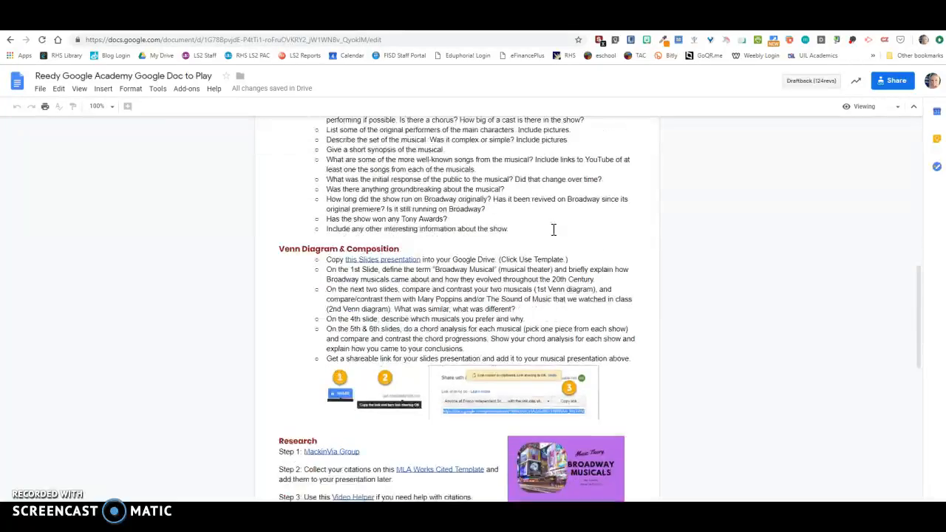
pyautogui.click(390, 345)
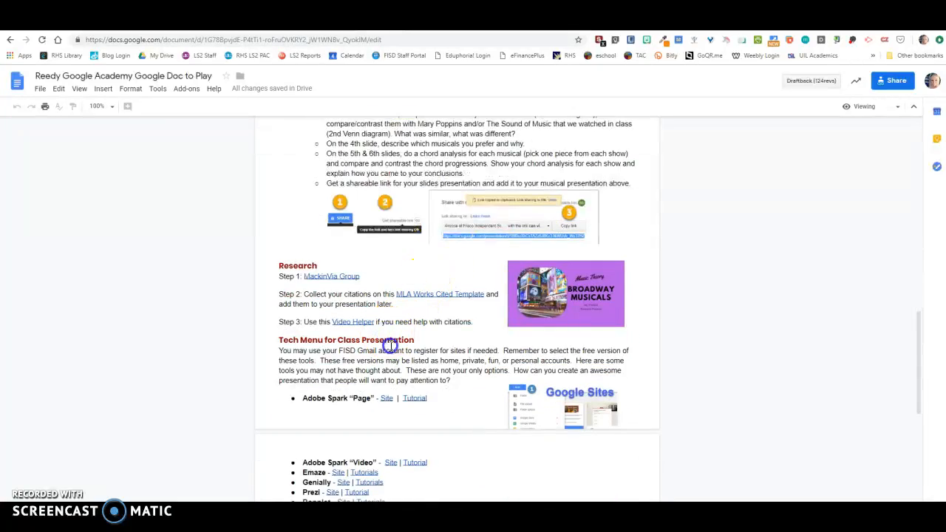
pyautogui.scroll(20, 376, 277)
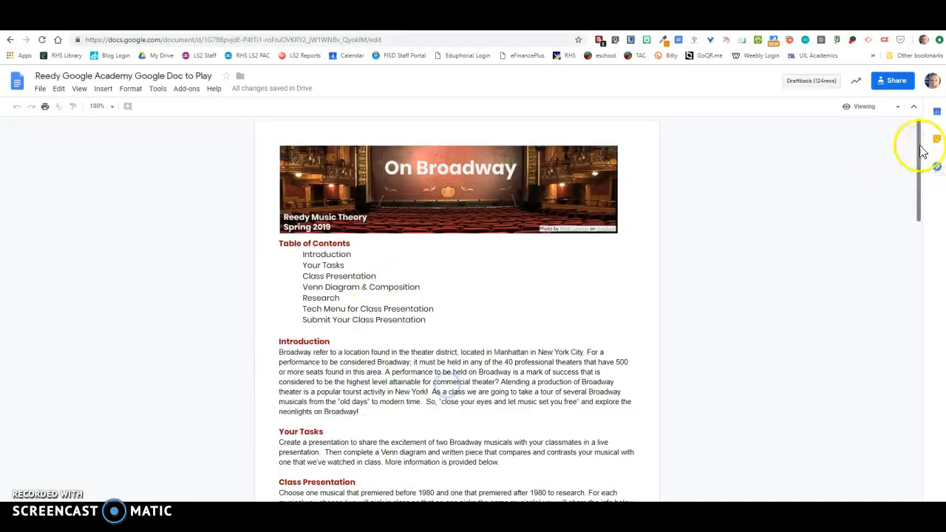
# Switch the document to Editing mode and view the academy site's tip on editing PDFs and Word documents with Google Docs.
pyautogui.click(895, 109)
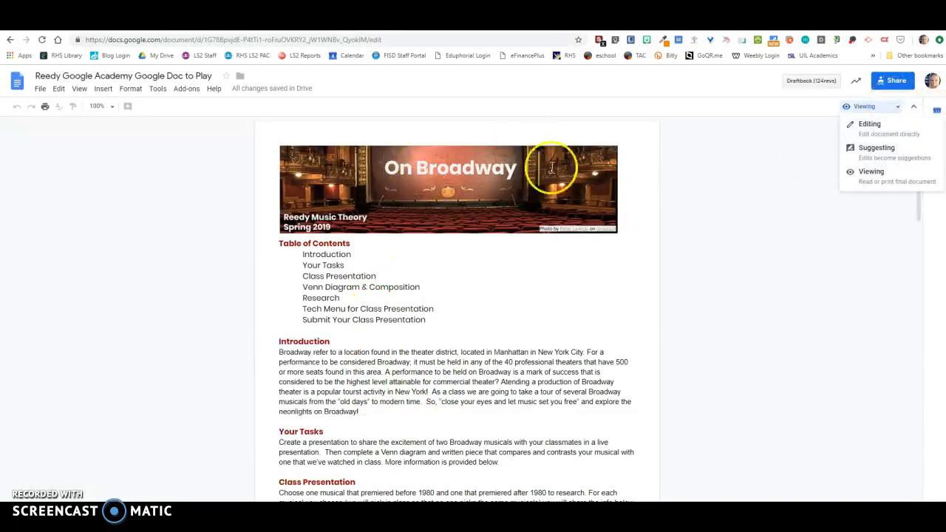
pyautogui.click(881, 127)
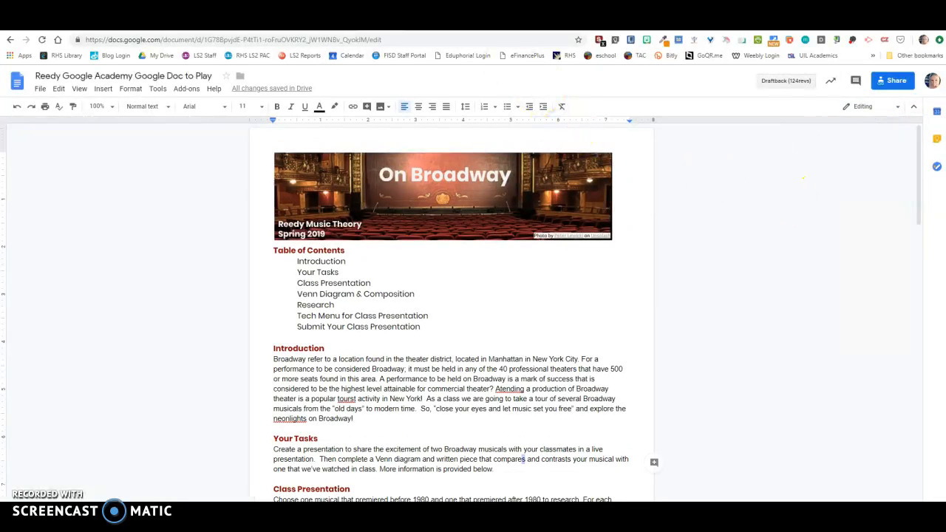
pyautogui.click(517, 24)
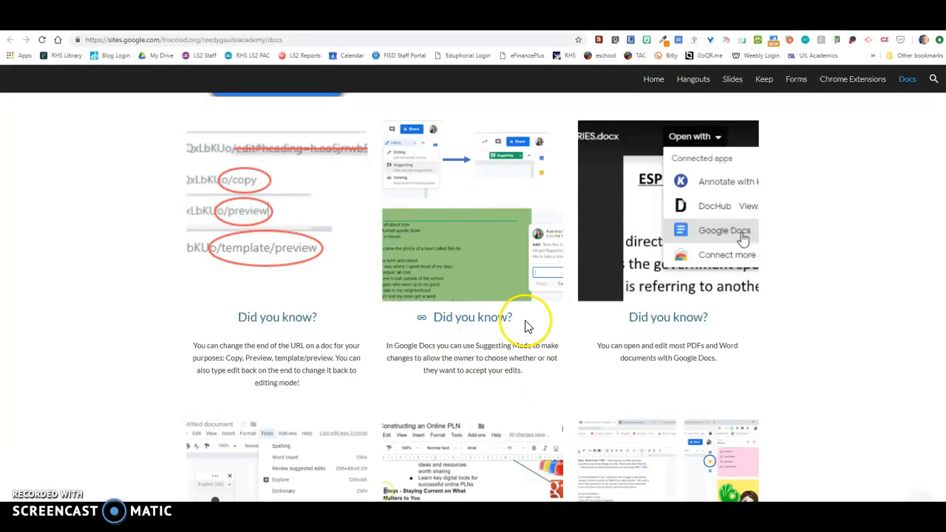
pyautogui.scroll(-1, 527, 317)
pyautogui.scroll(1, 527, 325)
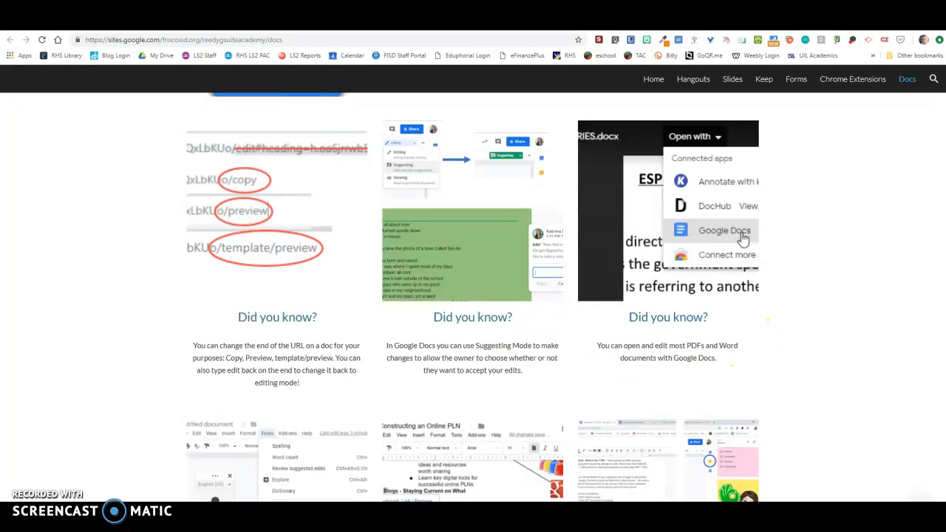
# Switch to Google Drive and search for "pdf".
pyautogui.click(200, 24)
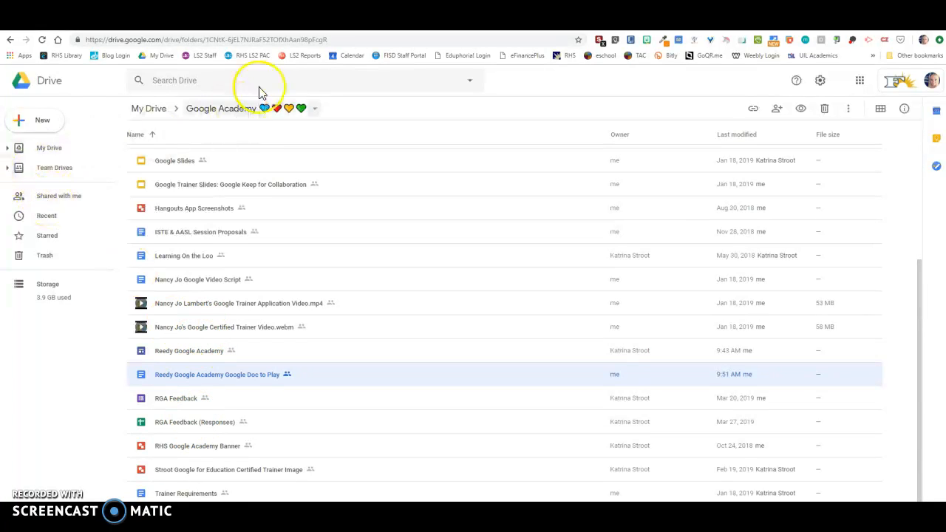
pyautogui.click(171, 80)
pyautogui.write('pdf')
pyautogui.press('Return')
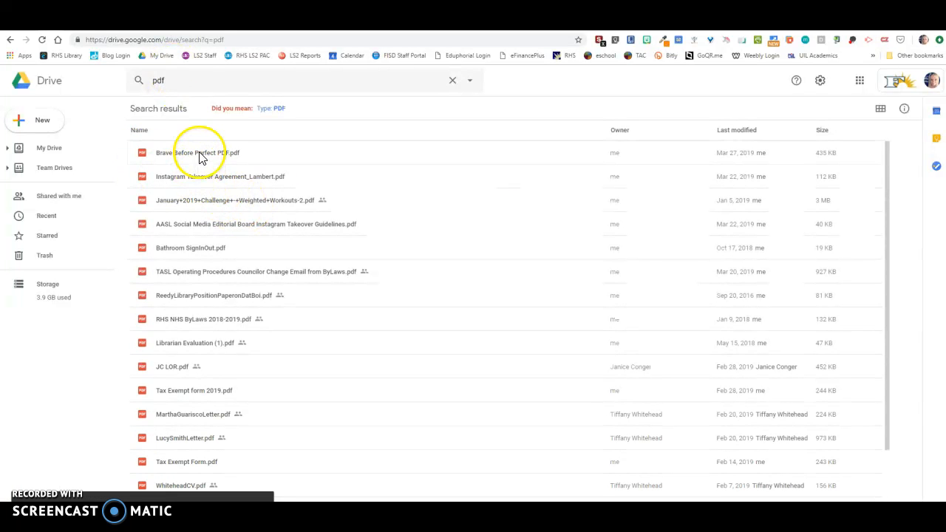
# Open the Instagram Takeover Agreement PDF from the search results and convert it by opening it with Google Docs.
pyautogui.doubleClick(226, 183)
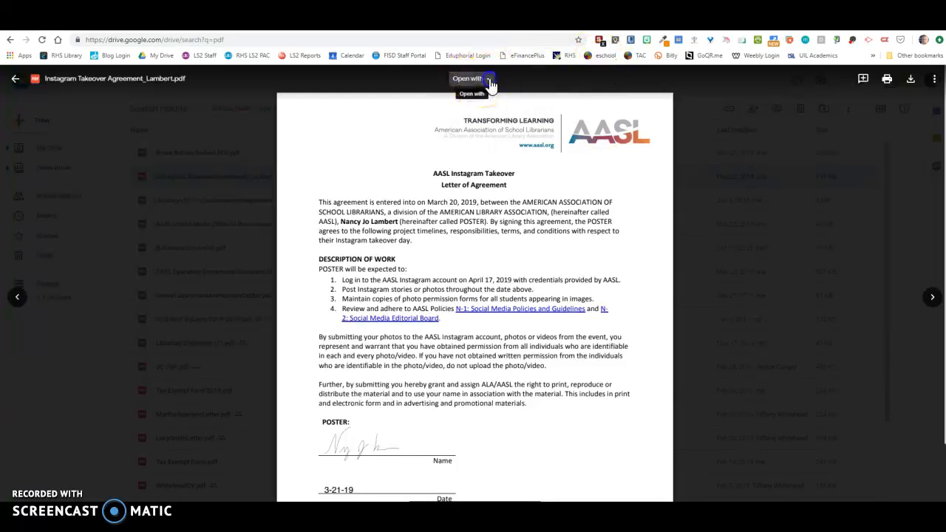
pyautogui.click(484, 79)
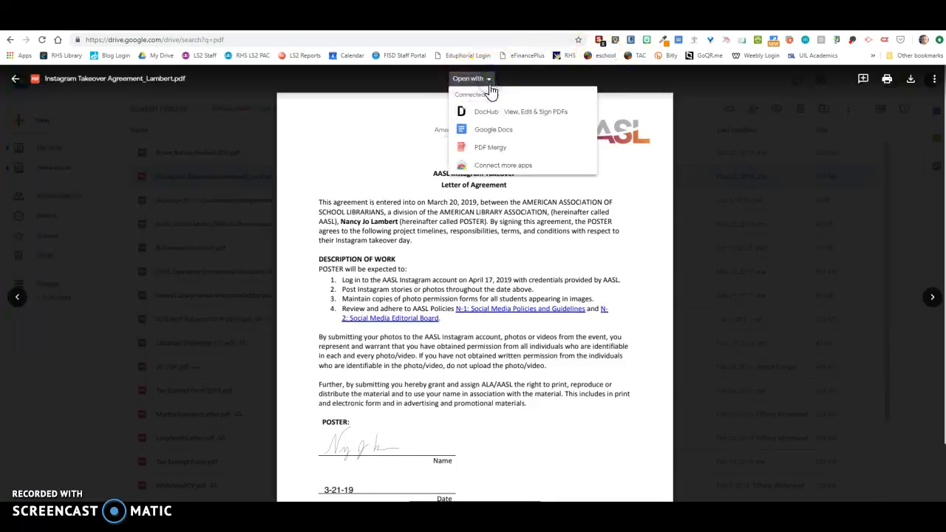
pyautogui.click(493, 138)
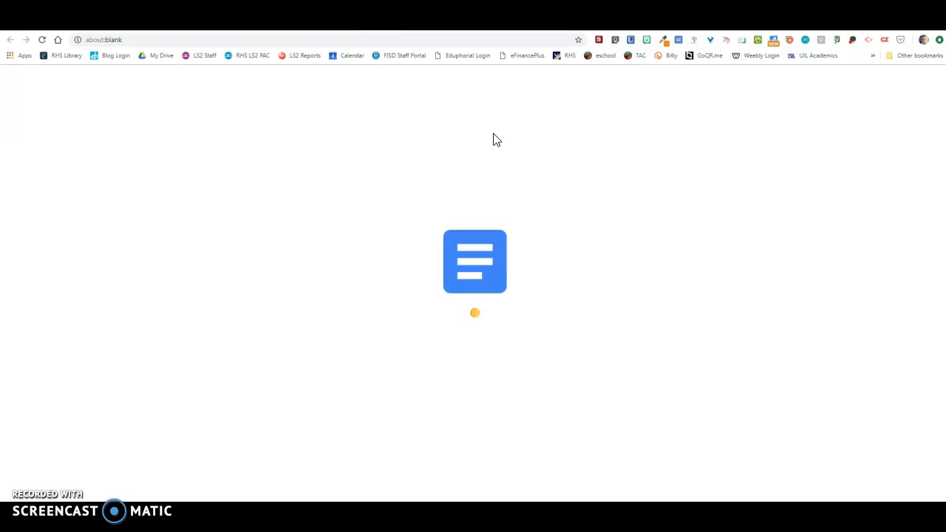
pyautogui.click(493, 142)
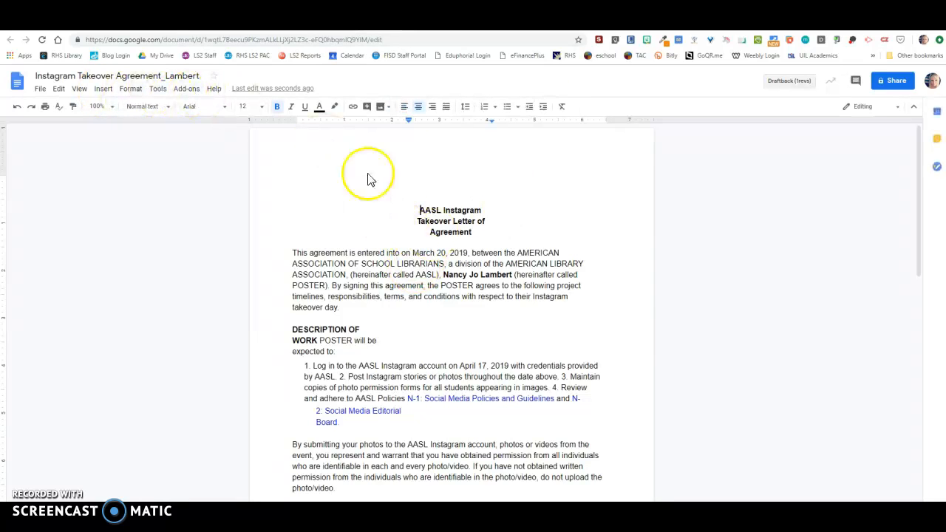
# Examine how the agreement's text, layout and signature area look in the converted document.
pyautogui.scroll(-2, 401, 248)
pyautogui.scroll(-7, 401, 248)
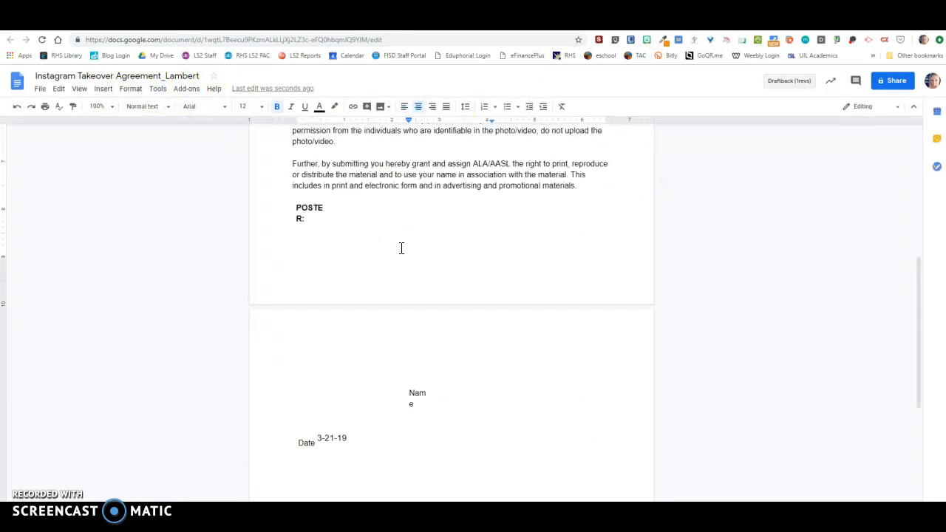
pyautogui.scroll(-2, 401, 248)
pyautogui.scroll(10, 401, 250)
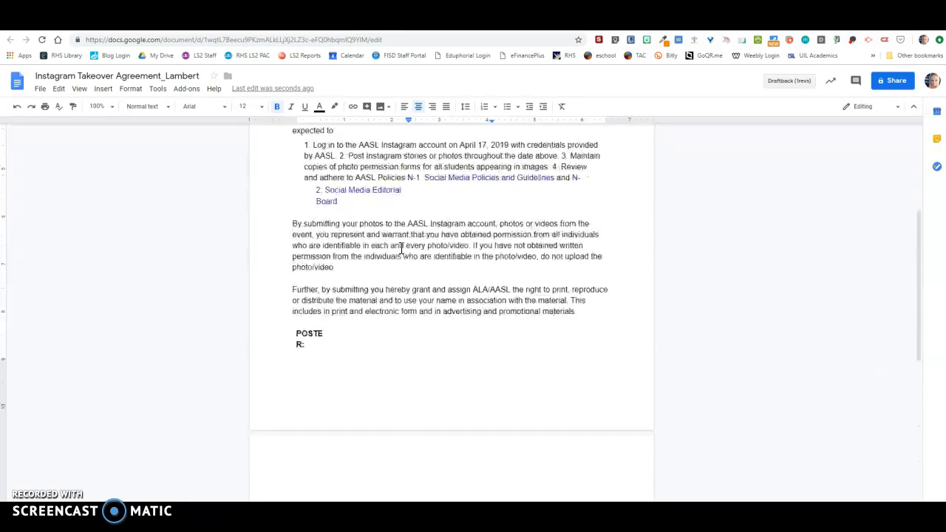
pyautogui.click(376, 349)
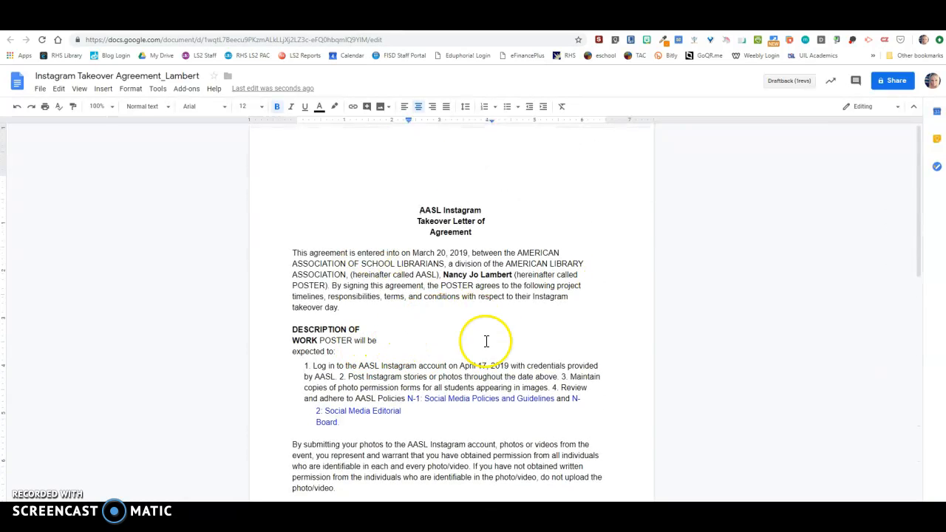
pyautogui.scroll(-3, 439, 435)
pyautogui.scroll(-2, 441, 438)
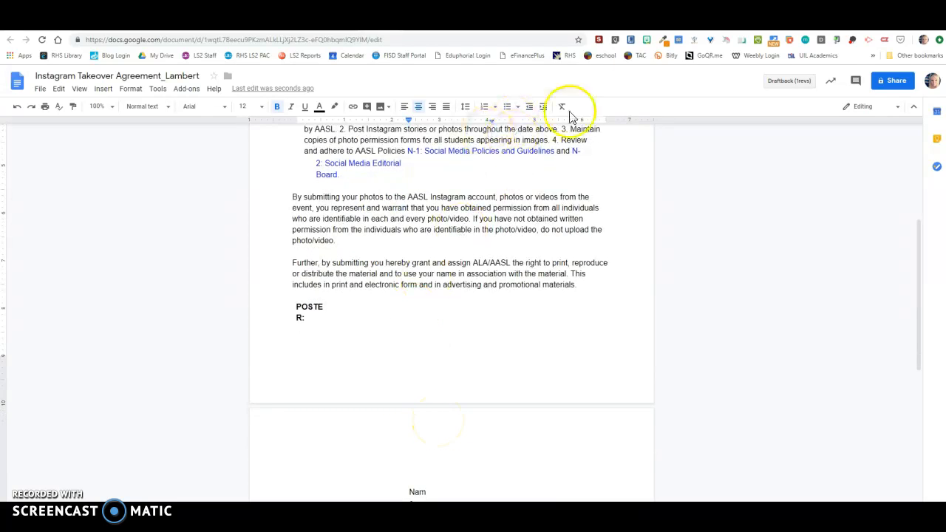
# View the Voice Typing tip on the academy site, return to the On Broadway document, and turn on Voice typing.
pyautogui.hotkey('ctrl', 'Tab')
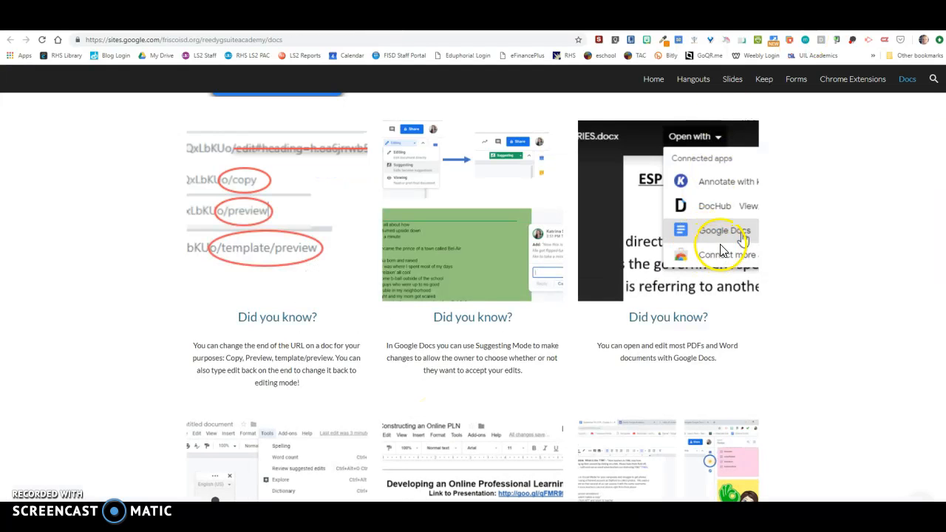
pyautogui.scroll(-2, 693, 316)
pyautogui.scroll(-1, 694, 316)
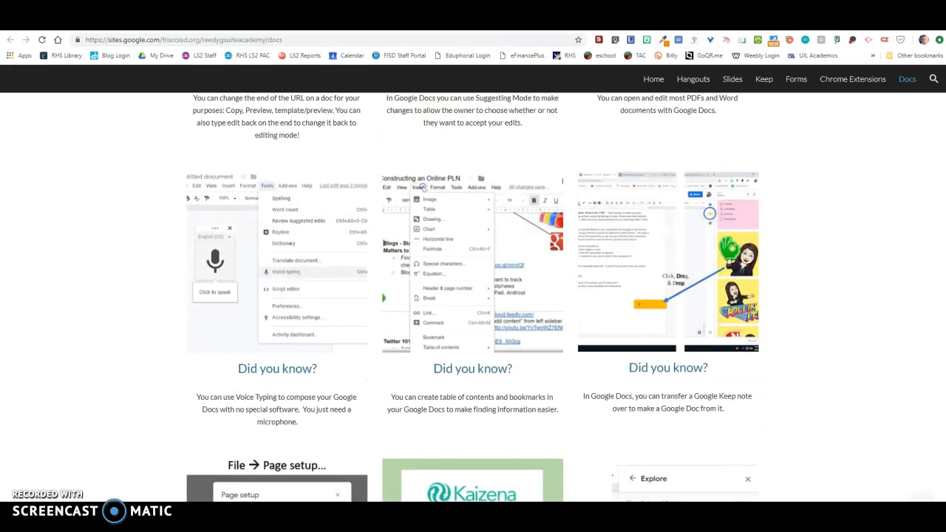
pyautogui.click(408, 27)
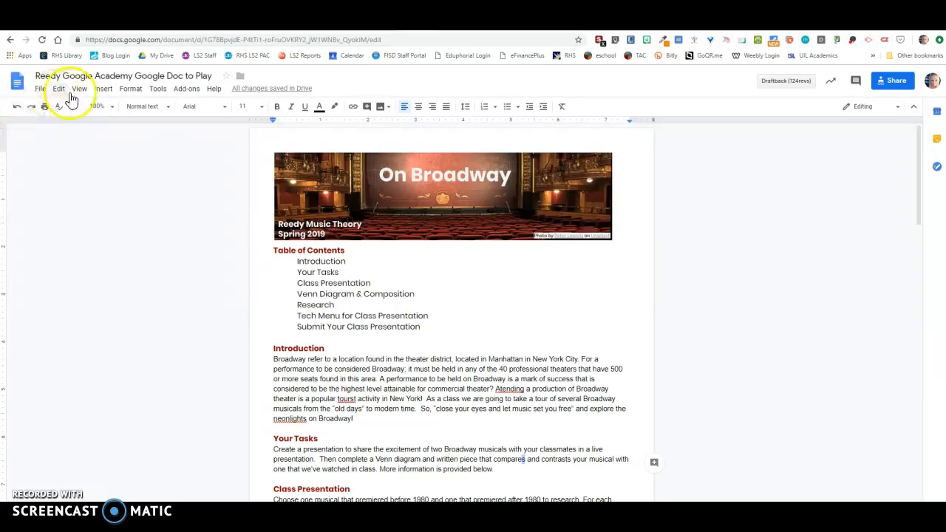
pyautogui.click(157, 89)
pyautogui.click(188, 213)
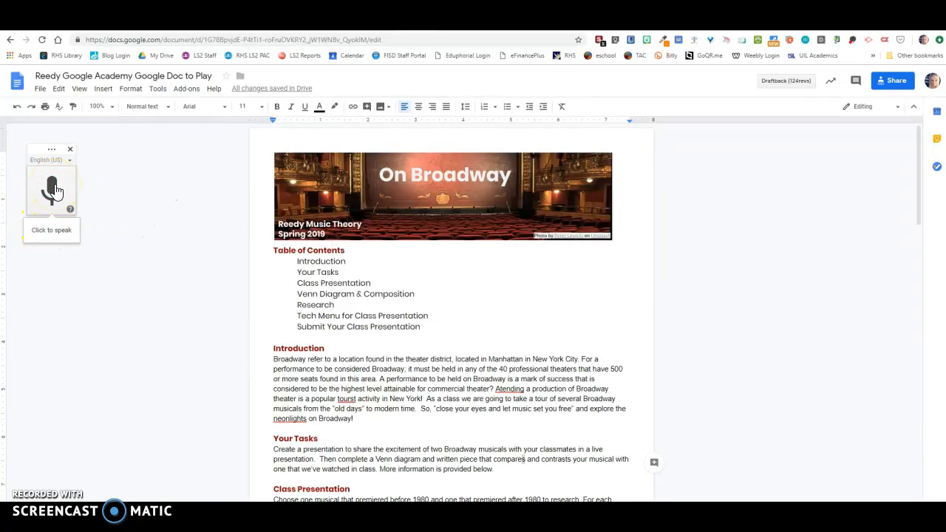
# Allow microphone access and dictate a sentence about putting Broadway information in the document, on the line just above the Introduction heading.
pyautogui.click(292, 337)
pyautogui.click(33, 199)
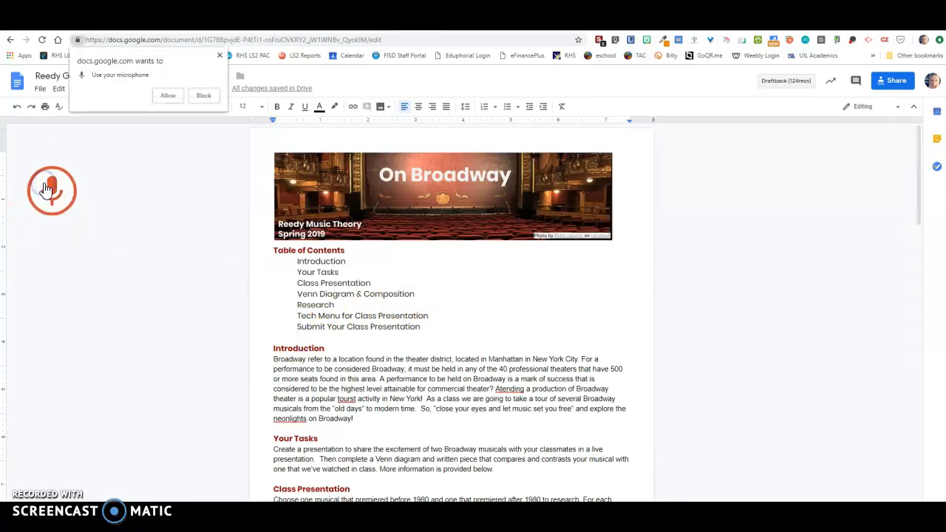
pyautogui.click(169, 96)
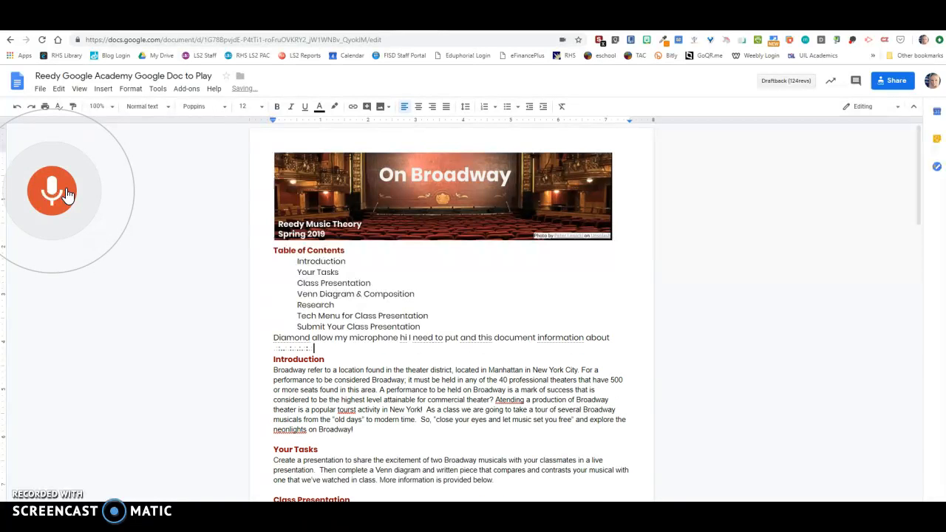
pyautogui.click(65, 194)
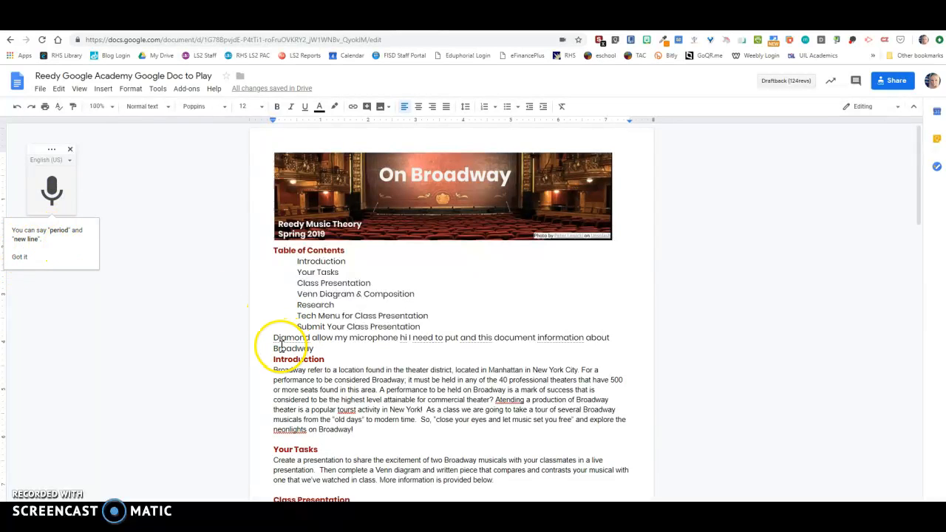
# Close Voice typing and delete the dictated sentence above the Introduction heading in the On Broadway document.
pyautogui.moveTo(274, 337); pyautogui.dragTo(355, 351)
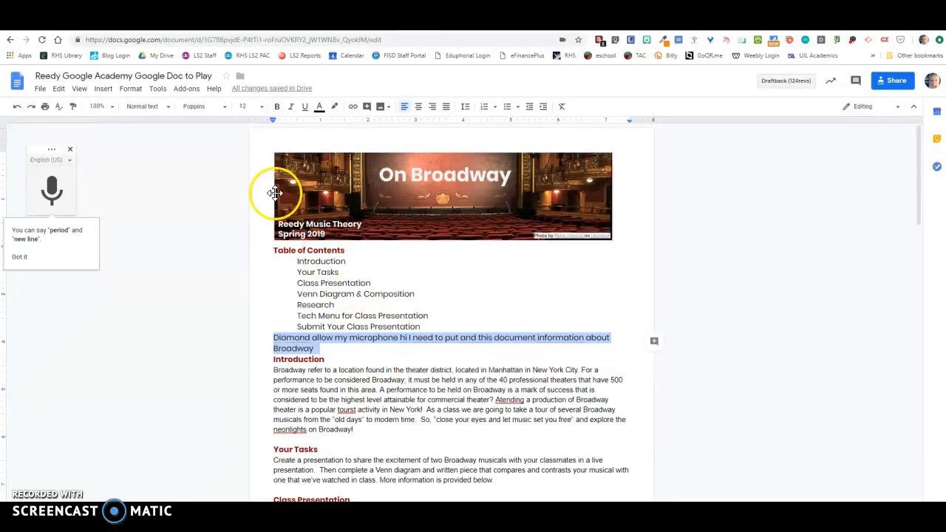
pyautogui.click(70, 151)
pyautogui.click(473, 24)
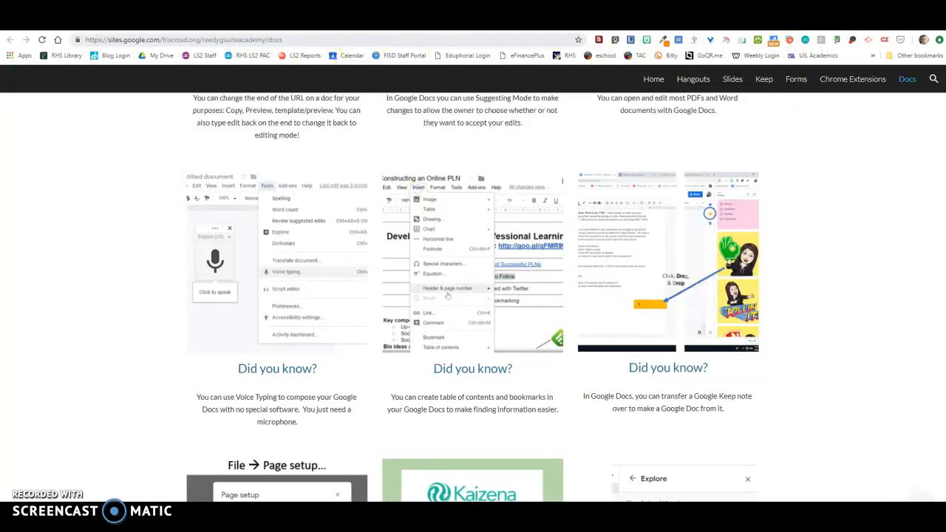
pyautogui.click(383, 23)
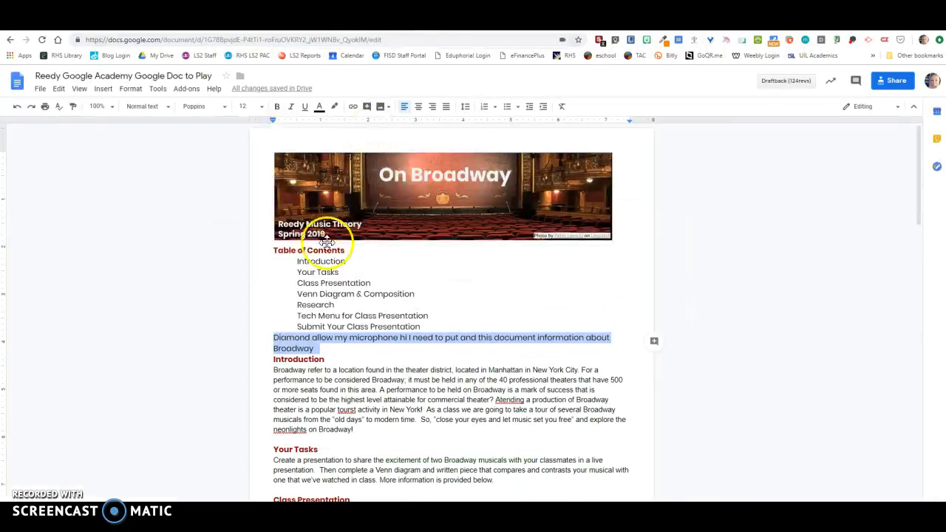
pyautogui.tripleClick(287, 337)
pyautogui.press('BackSpace')
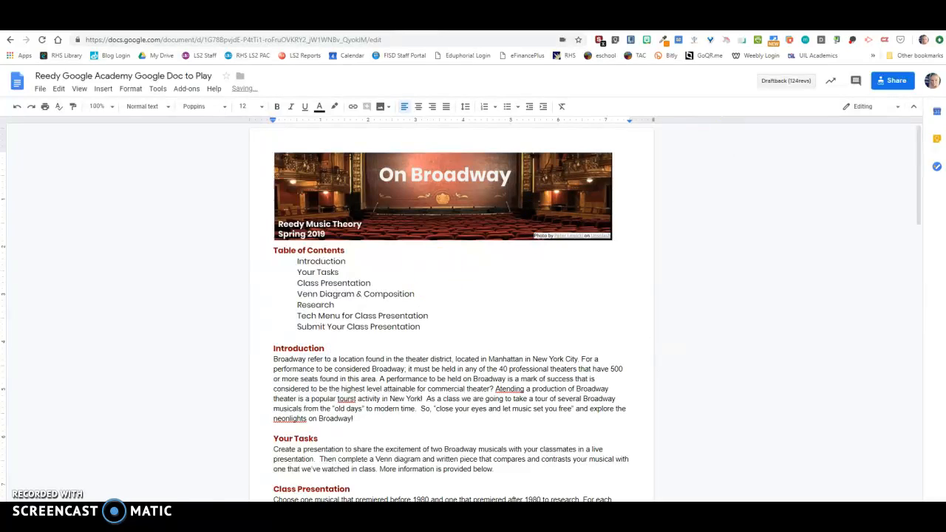
# View the table of contents and bookmarks tip on the academy site, and switch to the Fact vs Fiction Book Study document.
pyautogui.click(782, 23)
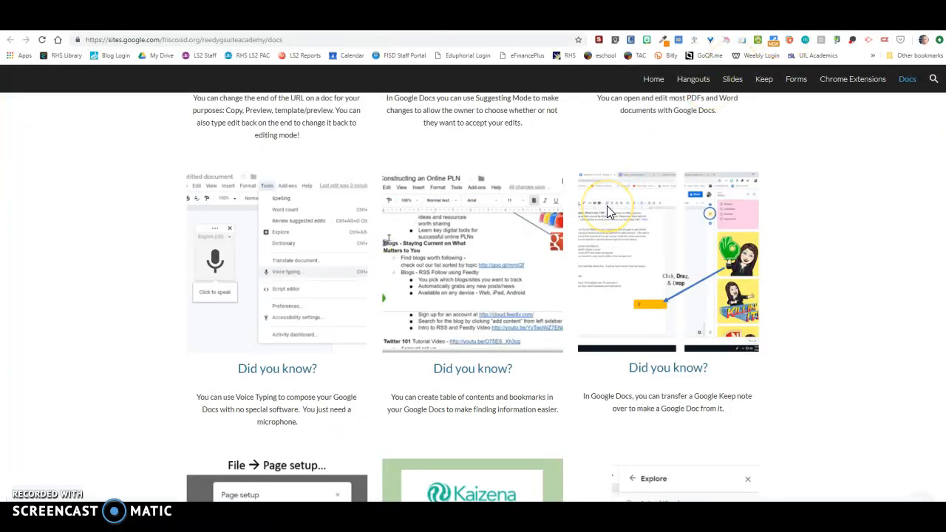
pyautogui.scroll(-1, 609, 210)
pyautogui.scroll(-1, 606, 210)
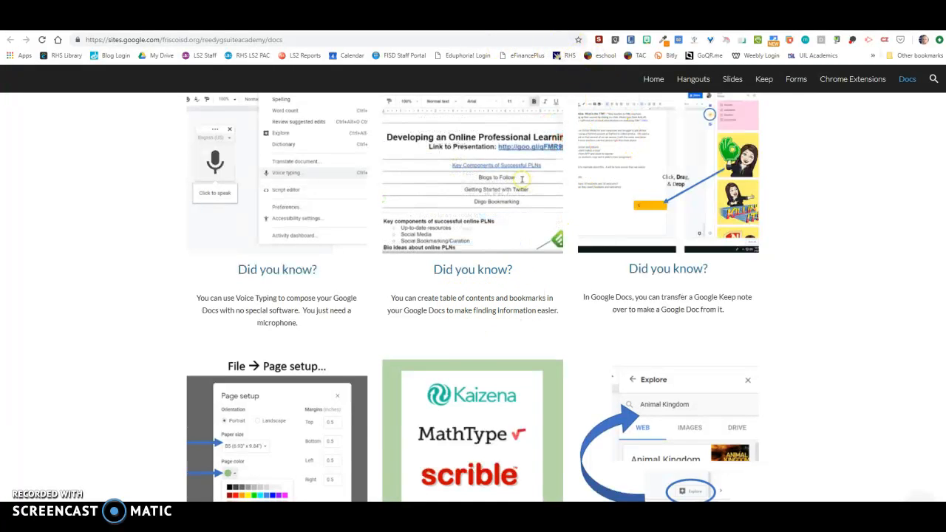
pyautogui.click(597, 22)
pyautogui.click(533, 311)
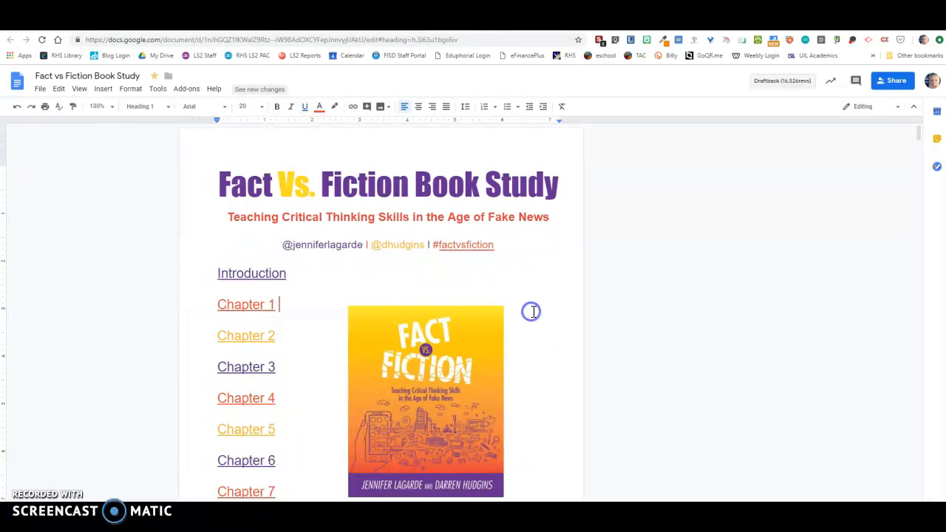
# Examine the linked chapter list, follow the Chapter 6 link to its bookmarked heading, and return to the document's first page.
pyautogui.scroll(-1, 535, 311)
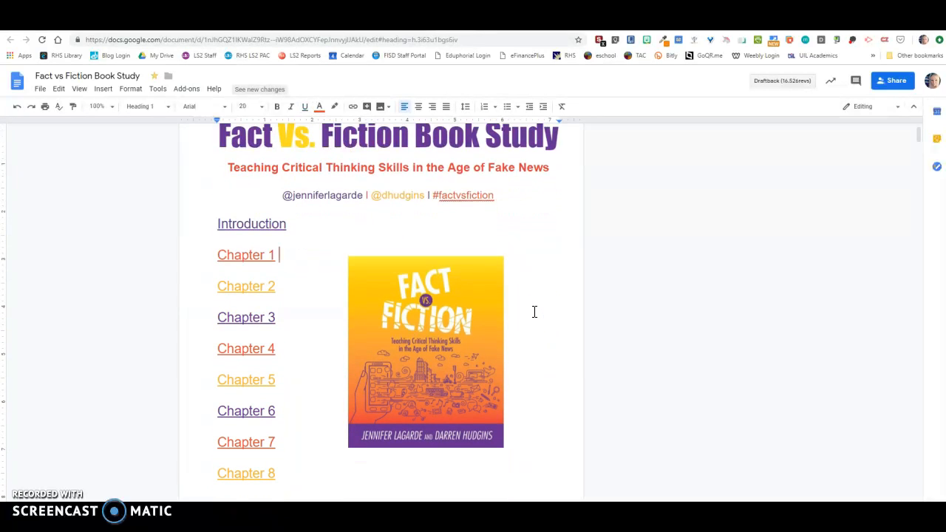
pyautogui.scroll(-8, 534, 311)
pyautogui.scroll(9, 534, 312)
pyautogui.scroll(-1, 249, 298)
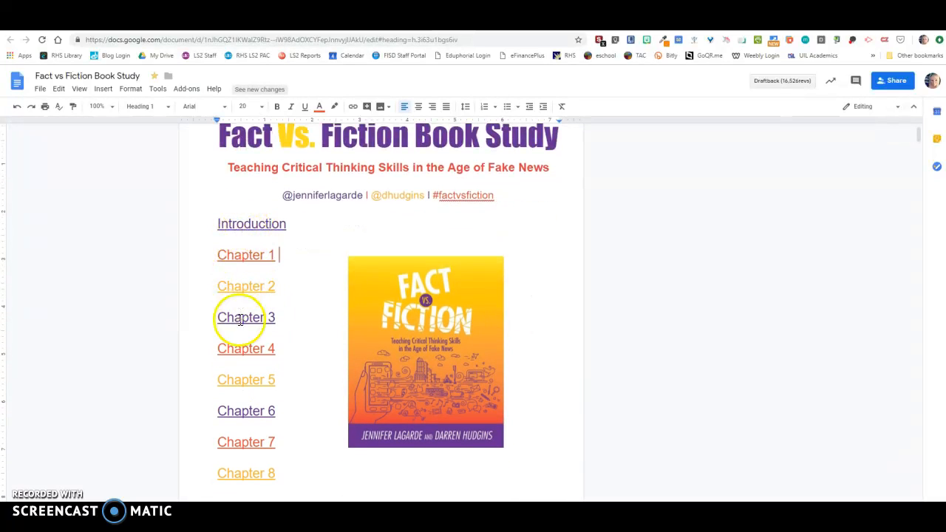
pyautogui.click(253, 430)
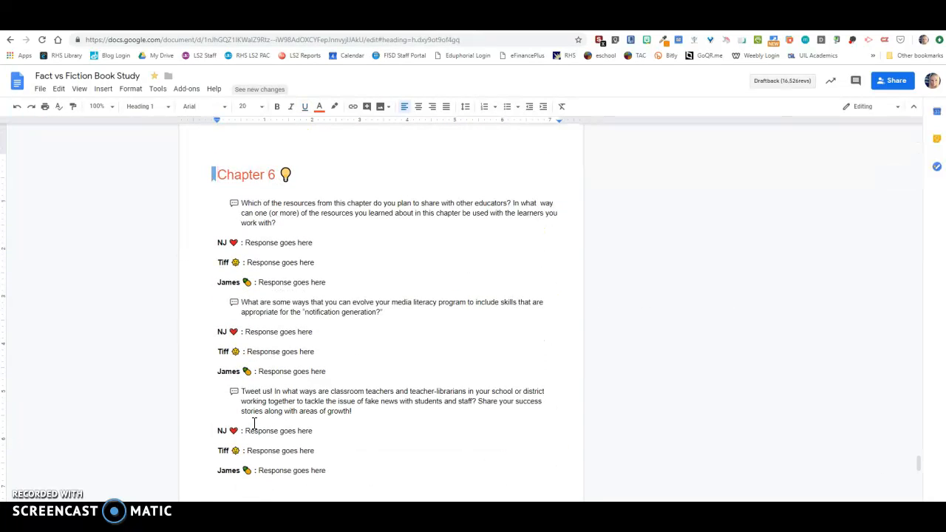
pyautogui.scroll(-10, 629, 393)
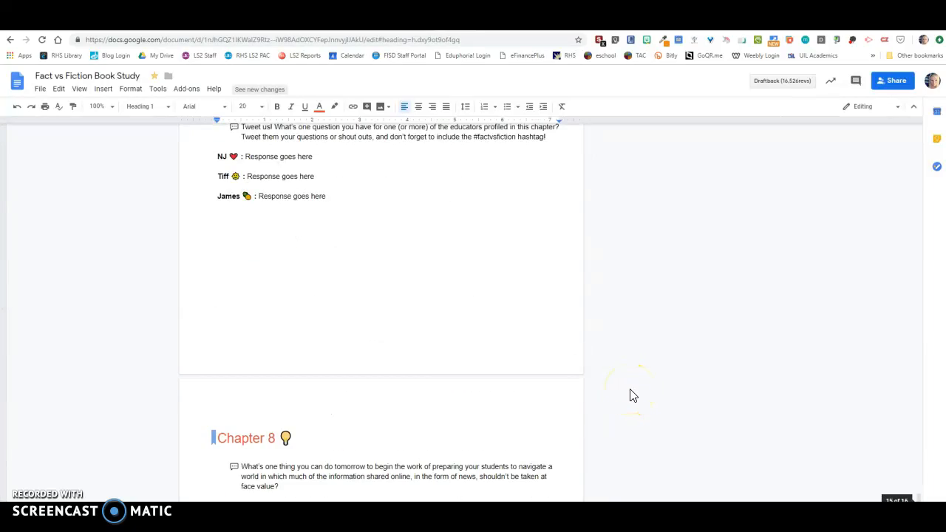
pyautogui.scroll(15, 629, 396)
pyautogui.scroll(20, 630, 394)
pyautogui.scroll(5, 630, 387)
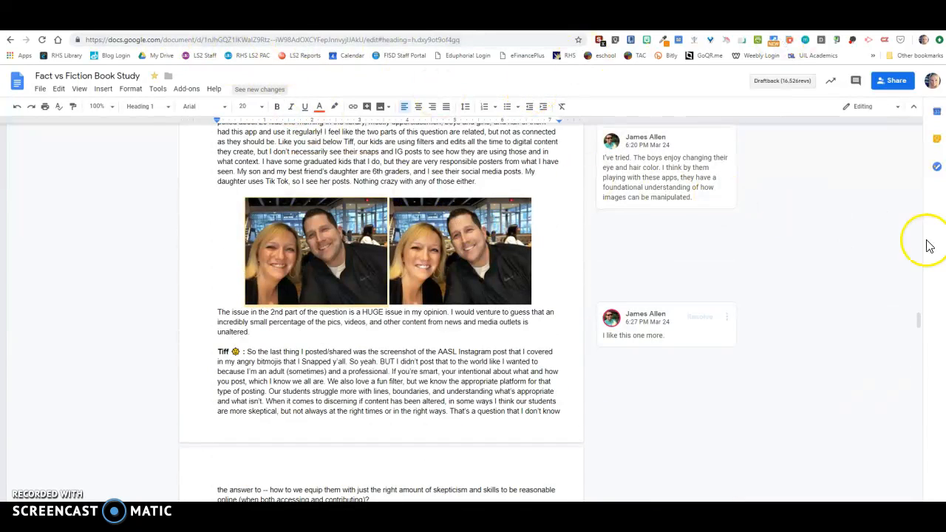
pyautogui.moveTo(917, 317); pyautogui.dragTo(924, 135)
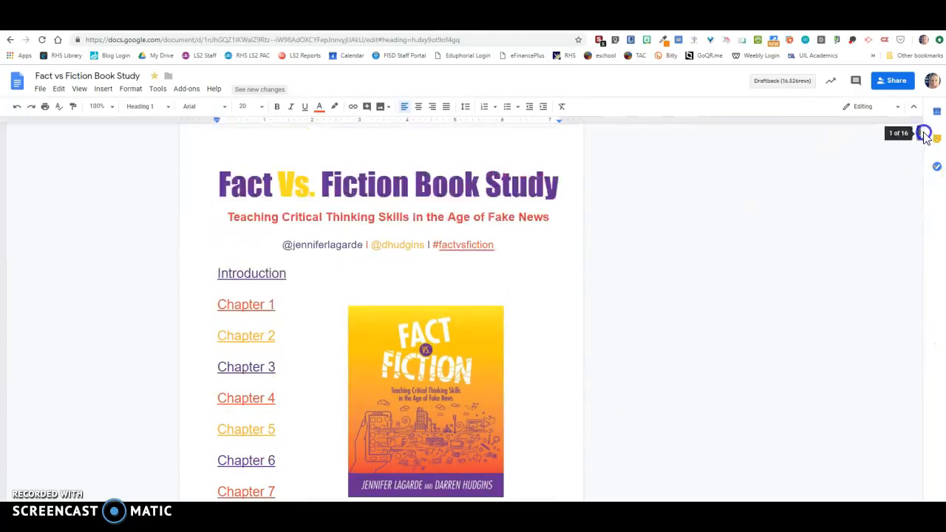
# Insert a bookmark before the NJ response line under the last question of Chapter 6.
pyautogui.scroll(-10, 412, 326)
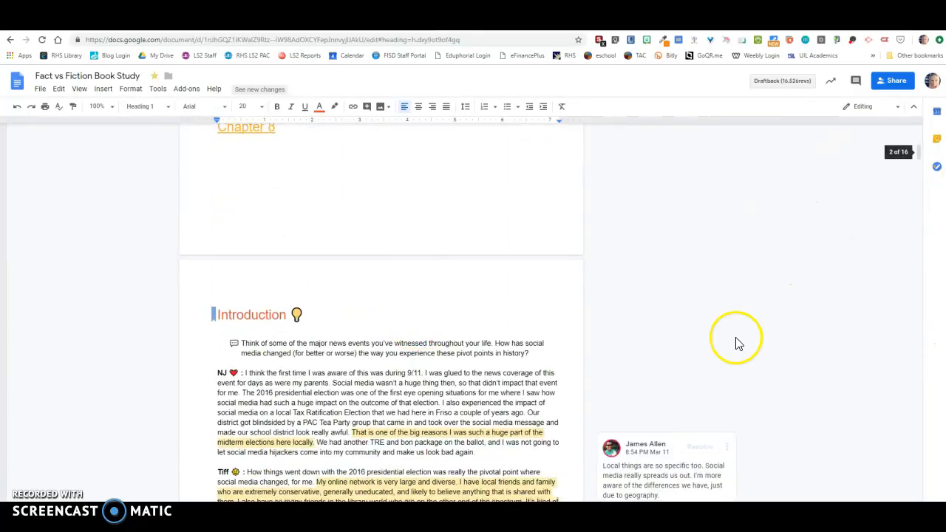
pyautogui.scroll(-5, 736, 343)
pyautogui.scroll(-15, 318, 275)
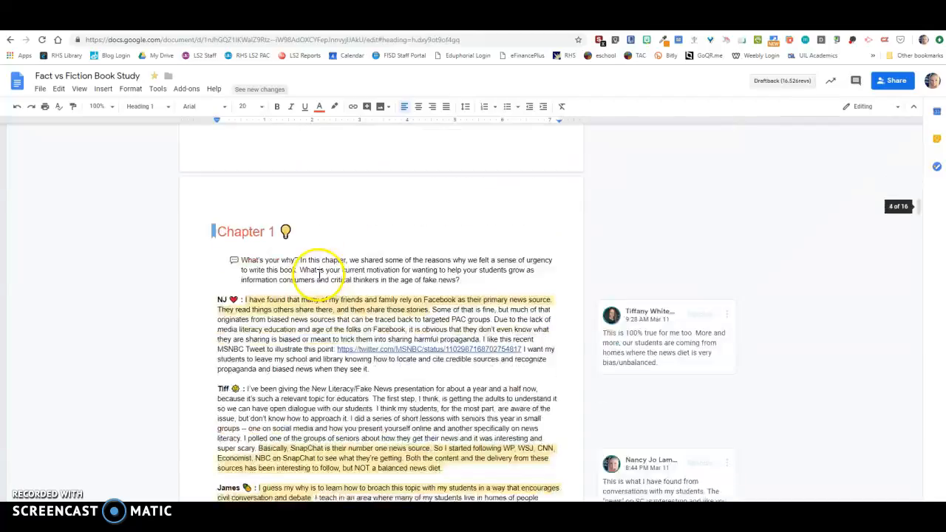
pyautogui.scroll(-20, 320, 275)
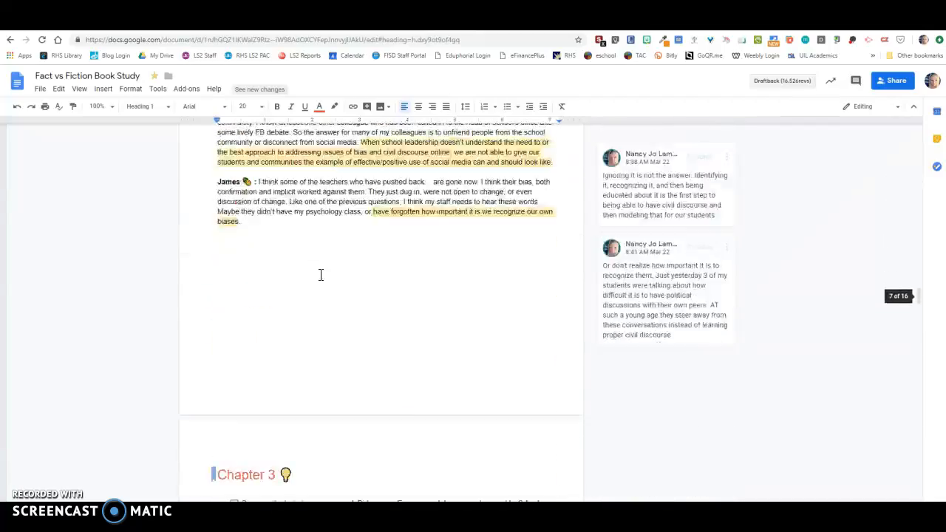
pyautogui.scroll(-20, 322, 275)
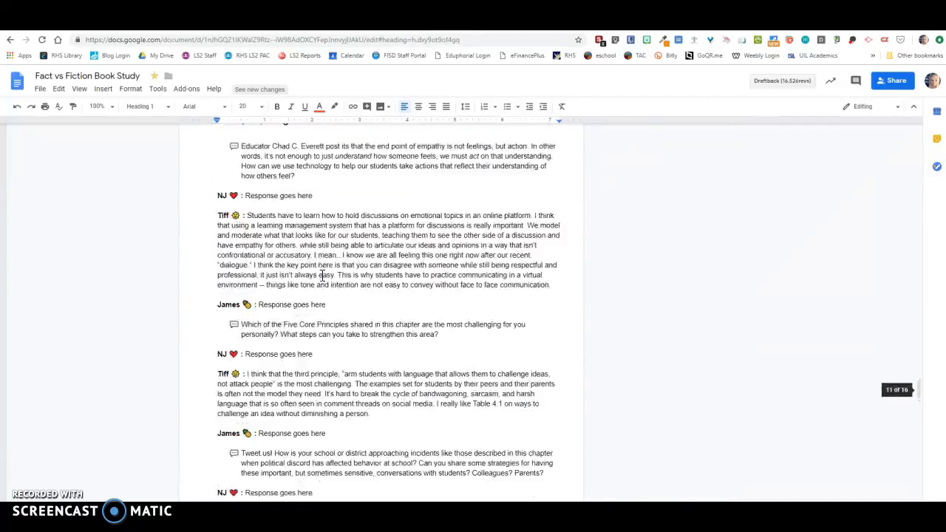
pyautogui.scroll(-20, 322, 276)
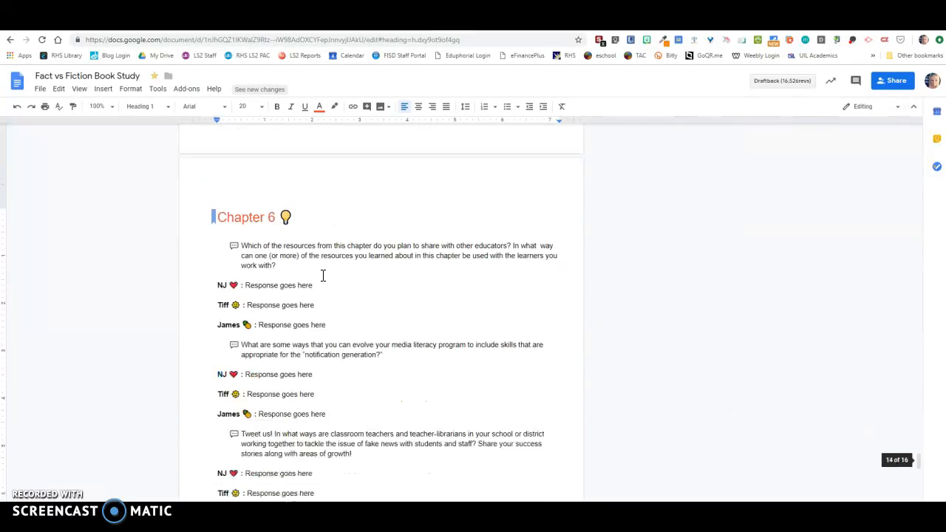
pyautogui.click(219, 225)
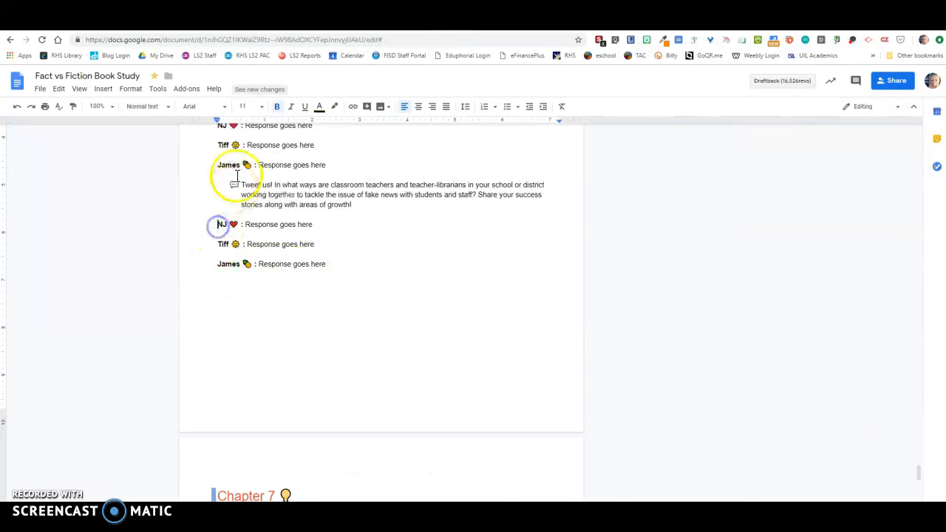
pyautogui.click(110, 89)
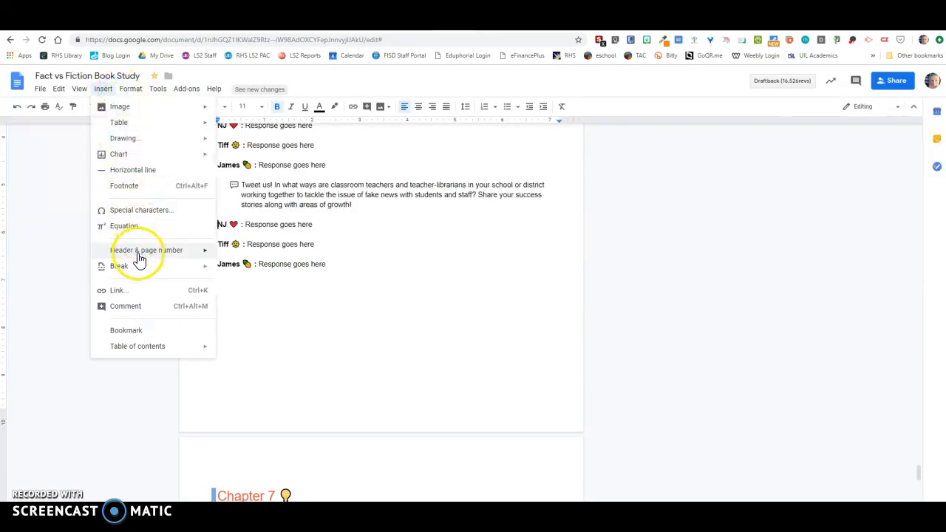
pyautogui.click(147, 329)
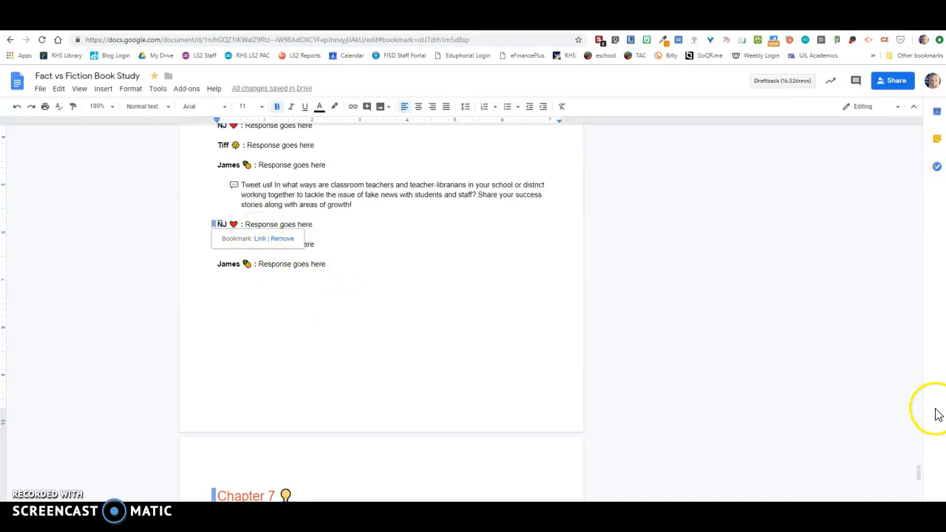
# Start inserting a link on the first author handle beneath the subtitle on the document's first page.
pyautogui.moveTo(926, 473); pyautogui.dragTo(919, 133)
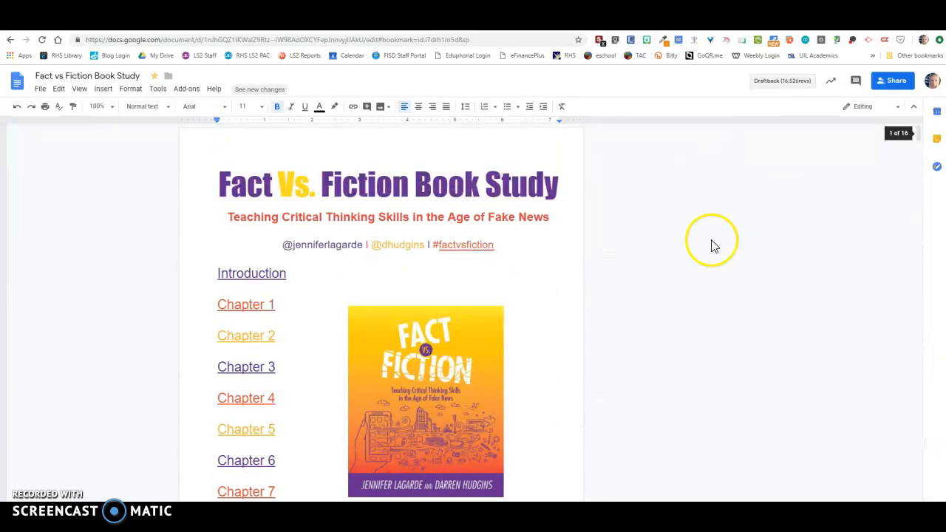
pyautogui.scroll(-1, 392, 406)
pyautogui.moveTo(286, 196); pyautogui.dragTo(363, 192)
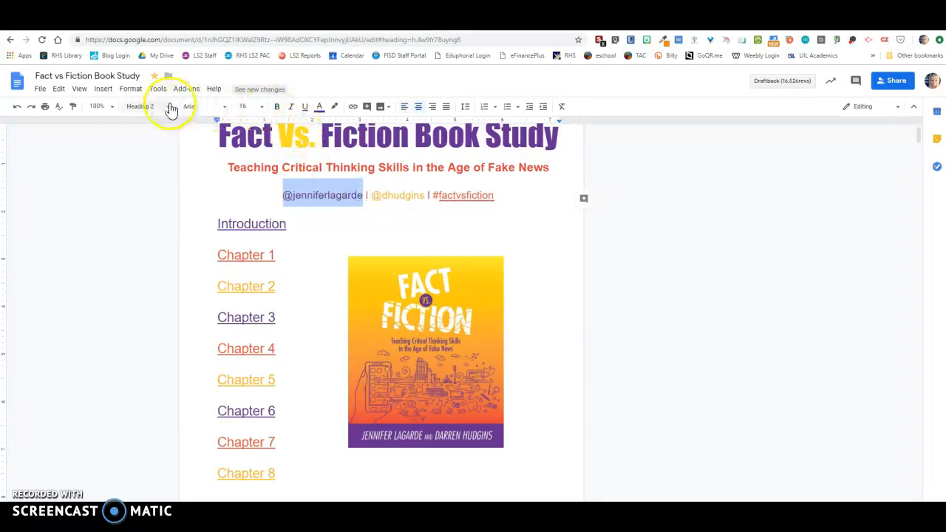
pyautogui.click(106, 91)
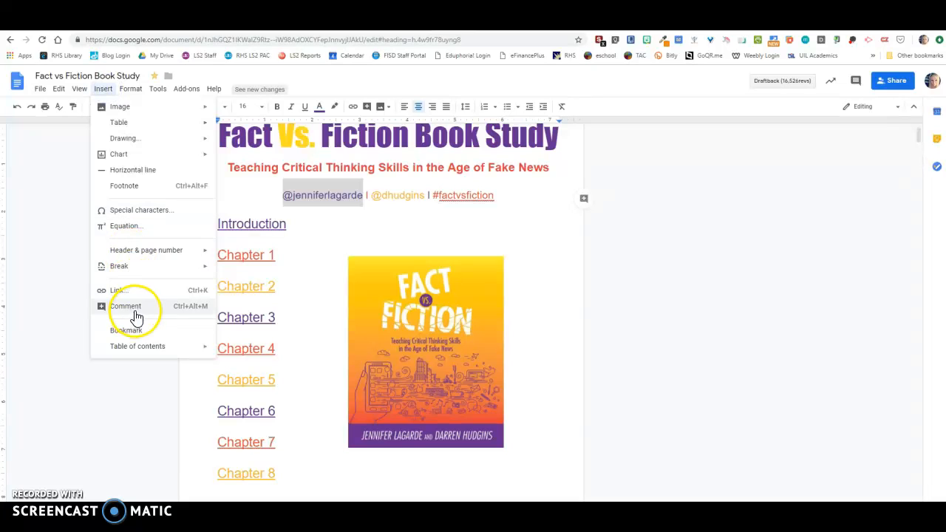
pyautogui.click(152, 292)
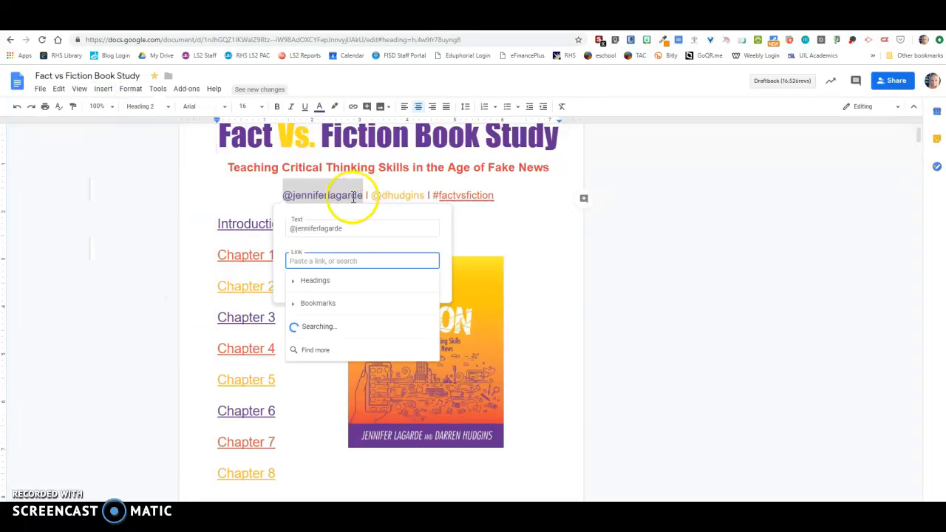
pyautogui.hotkey('ctrl', 'v')
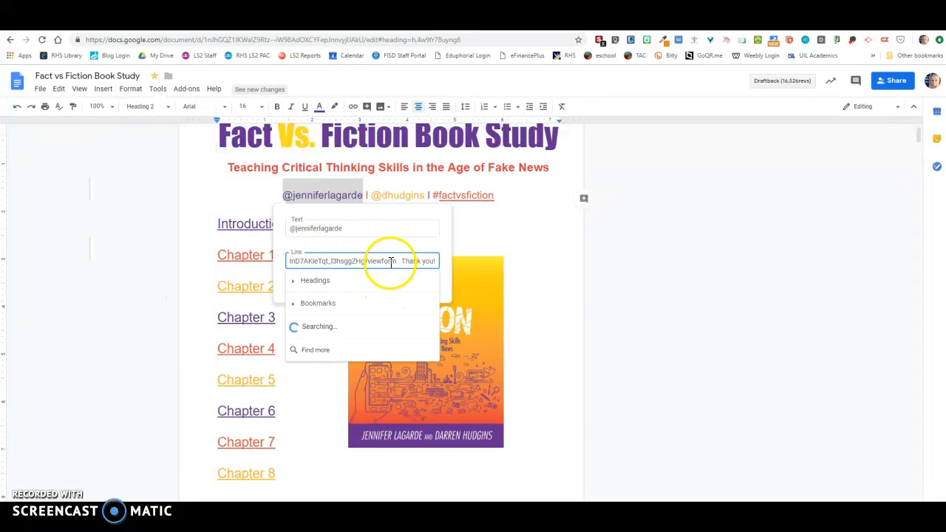
pyautogui.click(433, 262)
pyautogui.moveTo(434, 261); pyautogui.dragTo(230, 270)
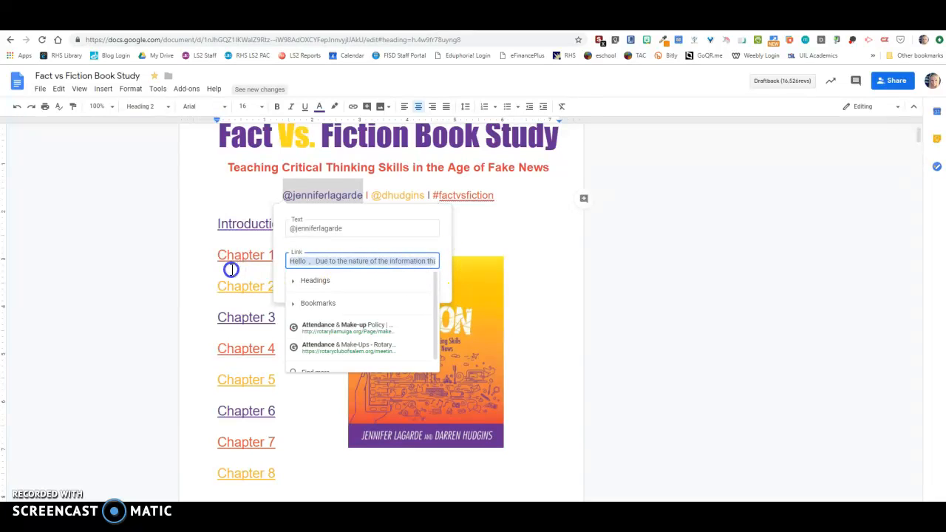
pyautogui.press('BackSpace')
pyautogui.write('!')
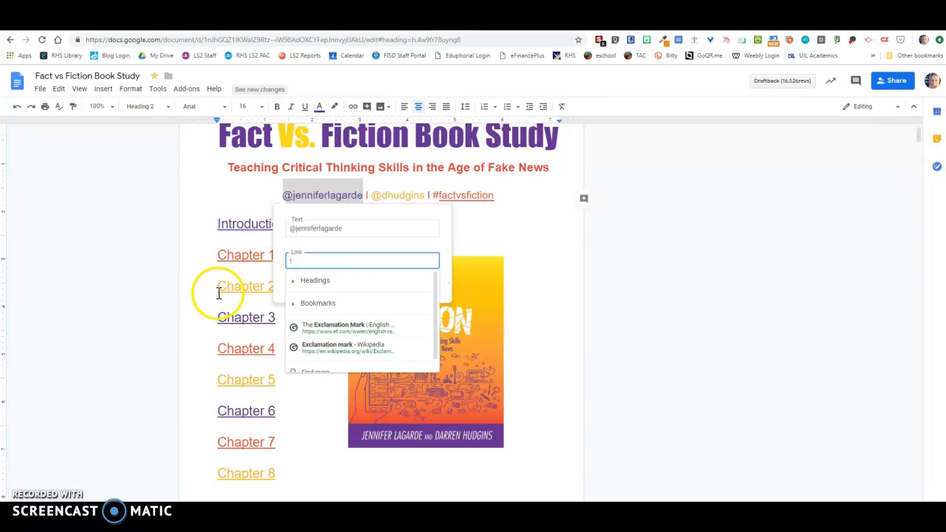
pyautogui.press('BackSpace')
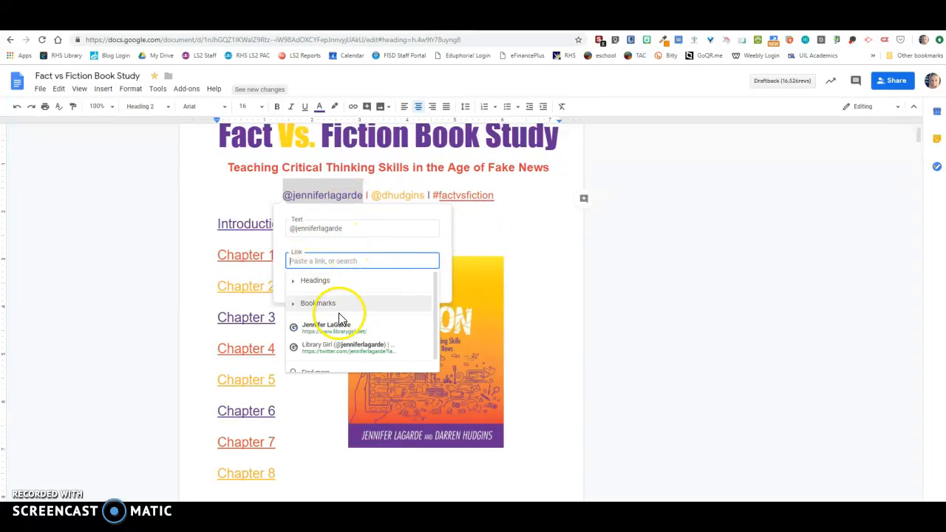
# Choose the "NJ : Response goes here" bookmark as the link target for the author handle and apply it.
pyautogui.click(296, 305)
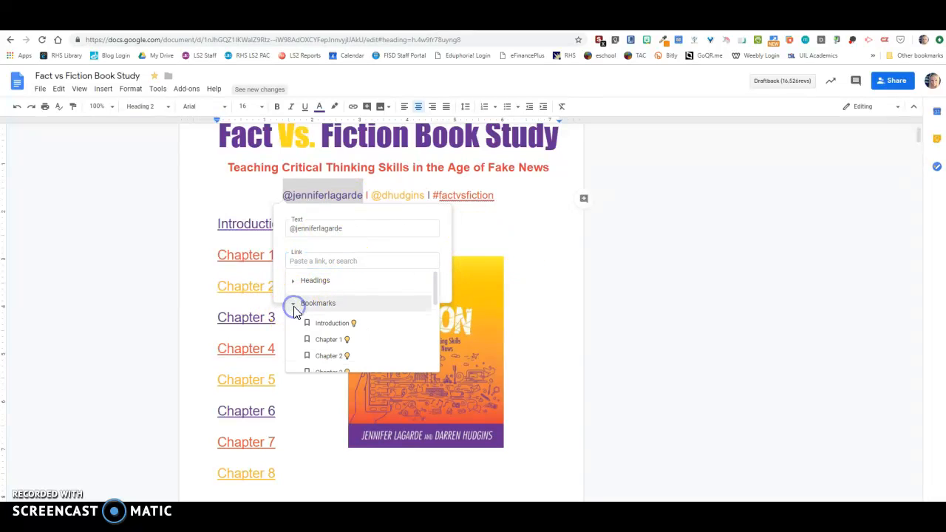
pyautogui.scroll(-3, 318, 317)
pyautogui.scroll(-2, 325, 317)
pyautogui.click(363, 292)
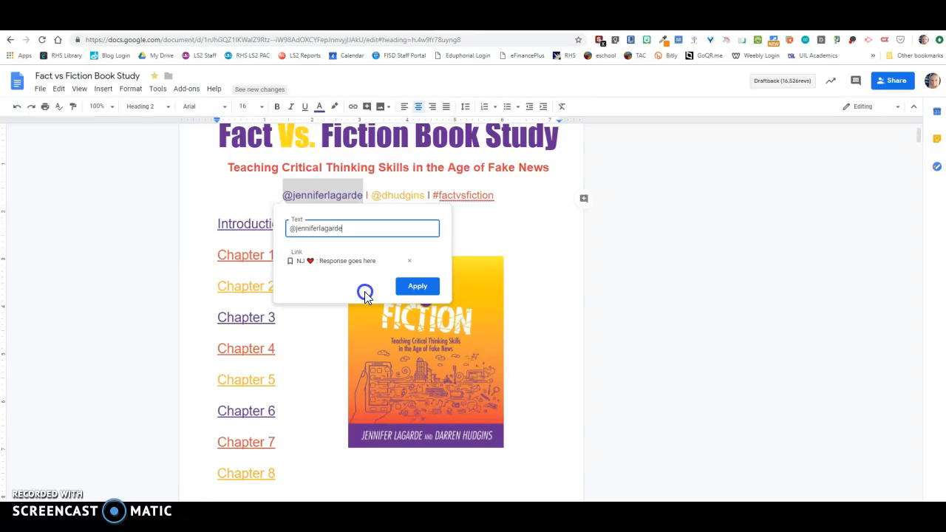
pyautogui.click(415, 285)
# Follow the new link to the bookmarked NJ line in Chapter 6, and view the bookmark's options and its link address.
pyautogui.click(356, 212)
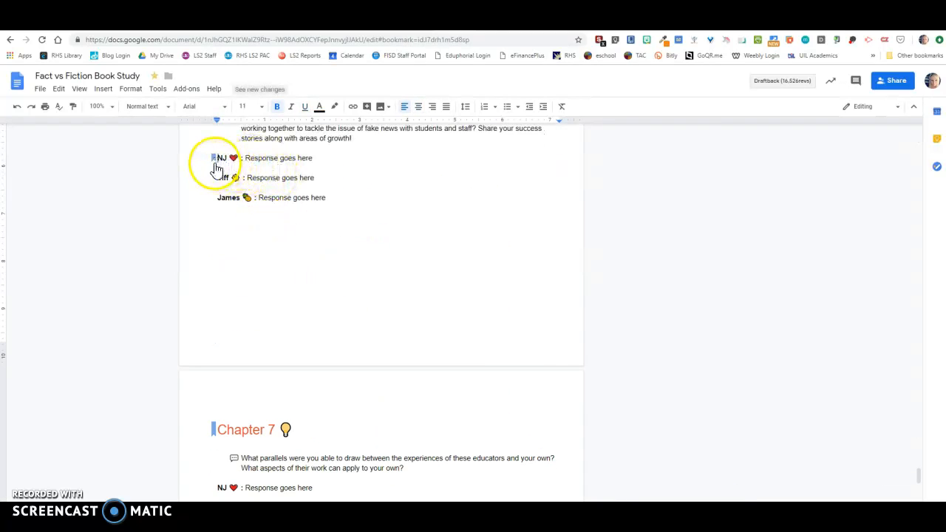
pyautogui.click(211, 159)
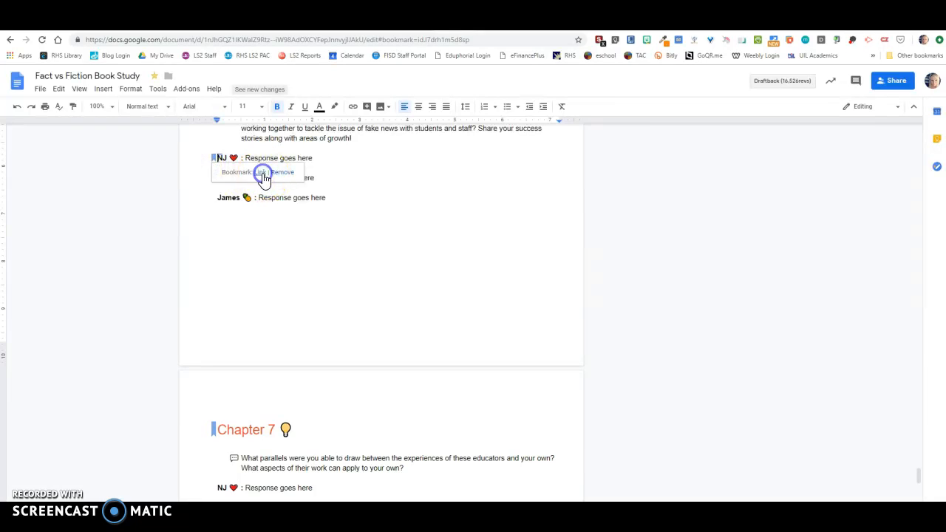
pyautogui.click(478, 40)
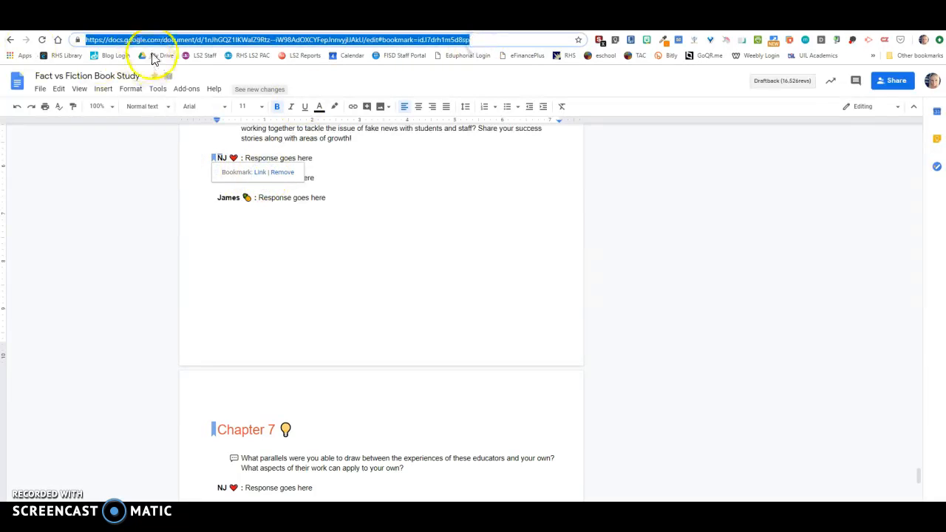
pyautogui.scroll(3, 303, 167)
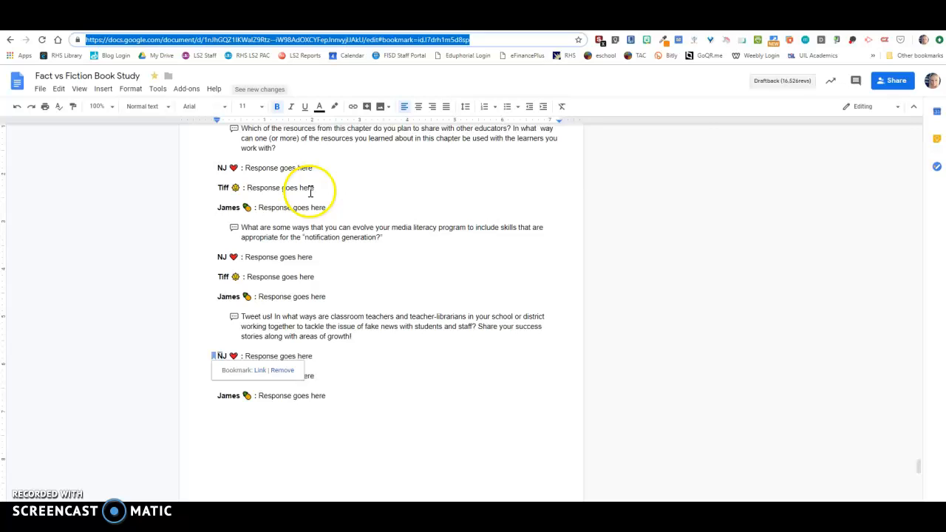
# Remove the bookmark before the NJ line in Chapter 6 and the whole link on the first author handle on page one.
pyautogui.click(283, 377)
pyautogui.scroll(6, 406, 317)
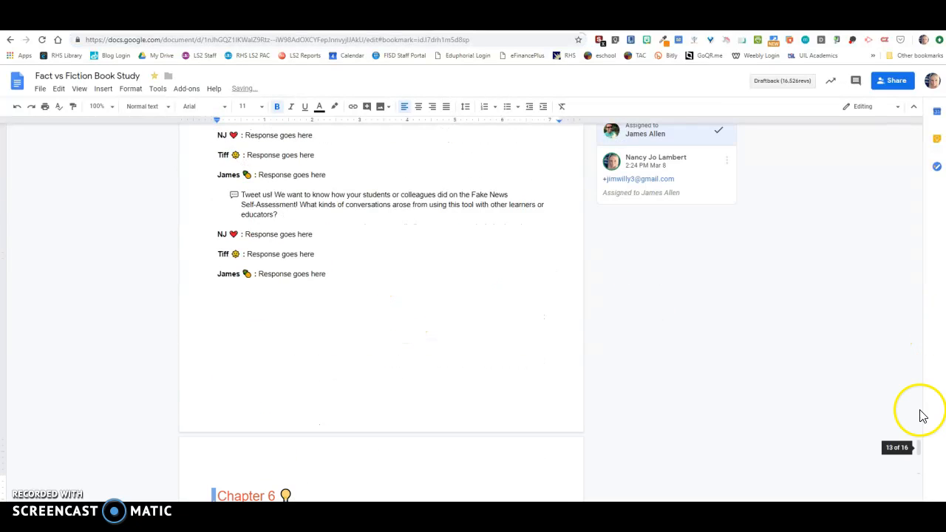
pyautogui.moveTo(920, 446); pyautogui.dragTo(920, 127)
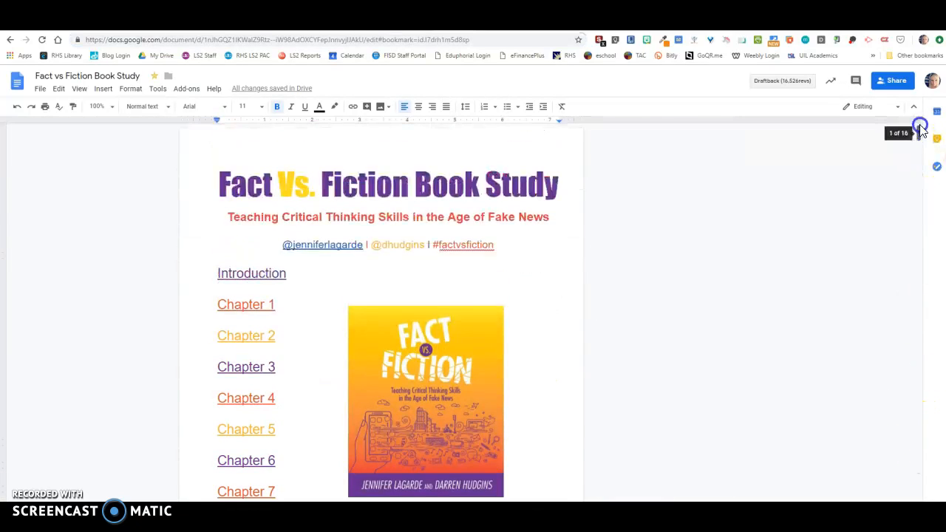
pyautogui.moveTo(361, 245); pyautogui.dragTo(275, 245)
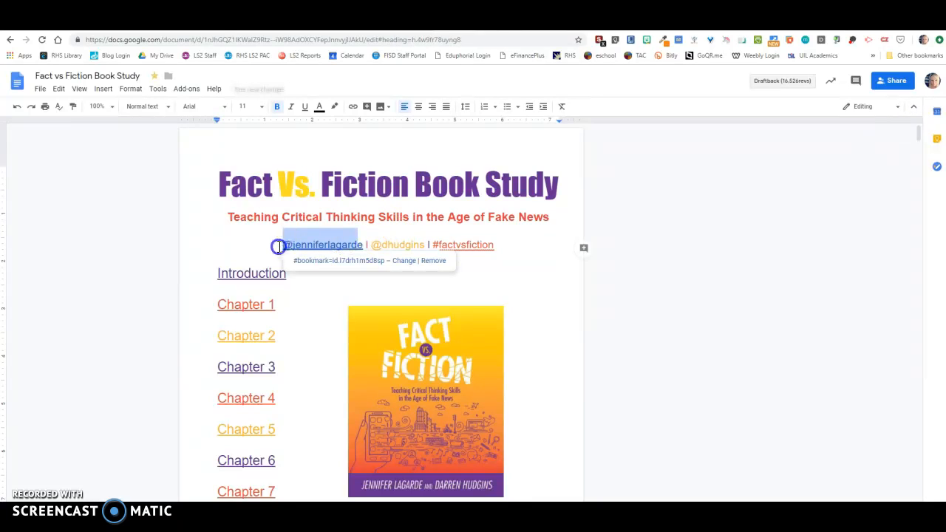
pyautogui.click(433, 260)
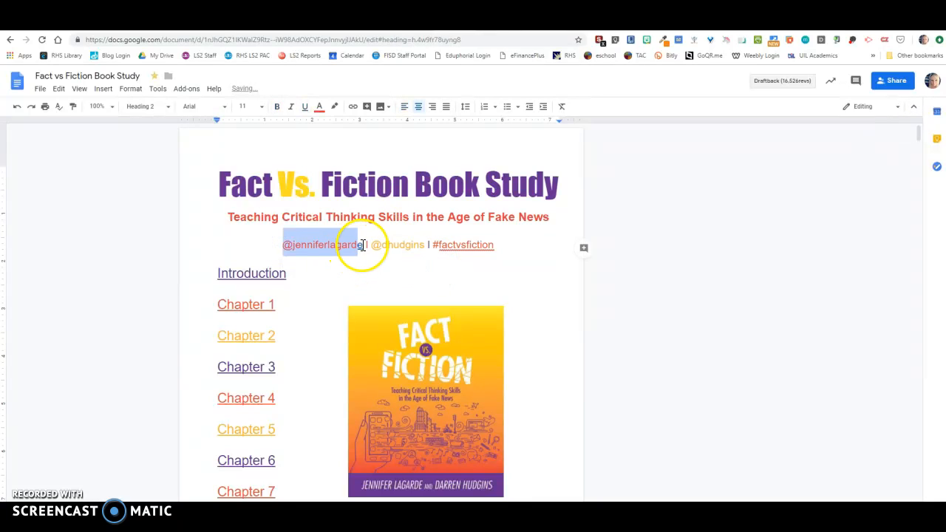
pyautogui.click(359, 245)
pyautogui.click(507, 260)
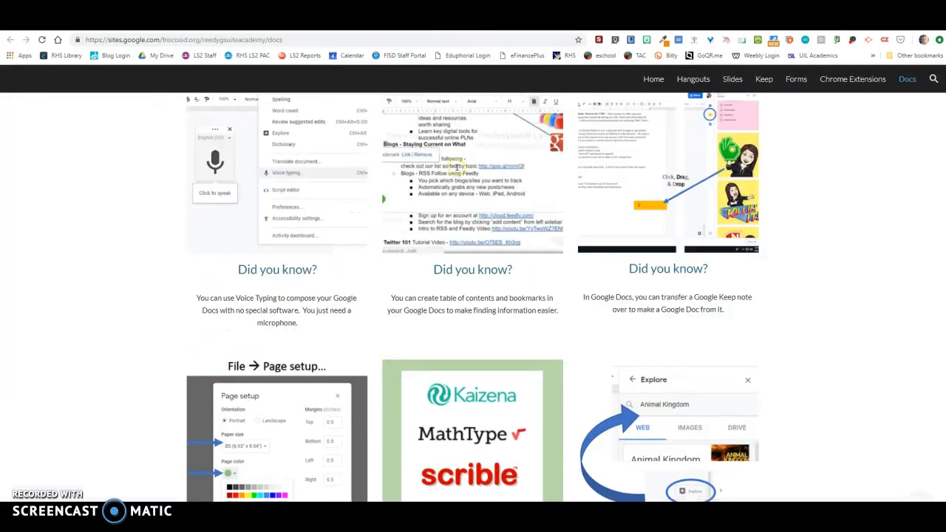
# Switch to the Docs tips website and read the tip on transferring a Google Keep note to a Google Doc.
pyautogui.scroll(-2, 610, 271)
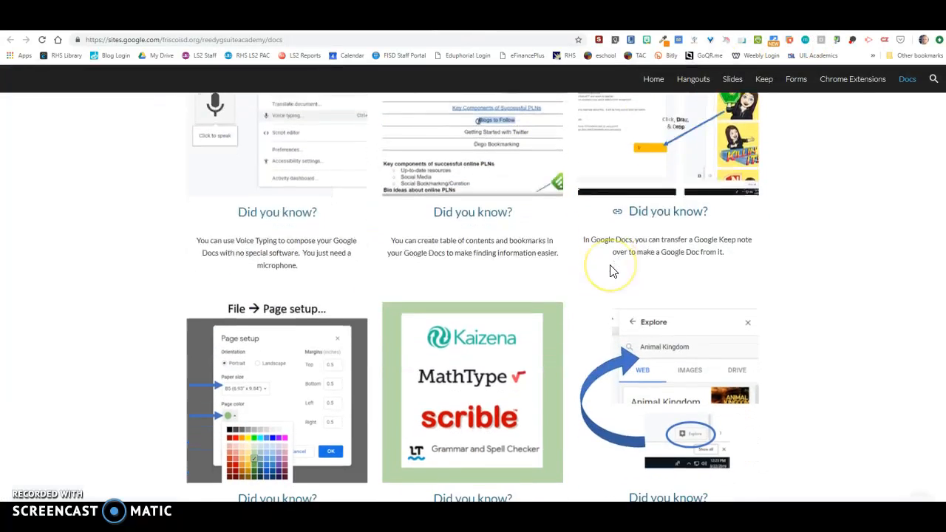
pyautogui.click(614, 240)
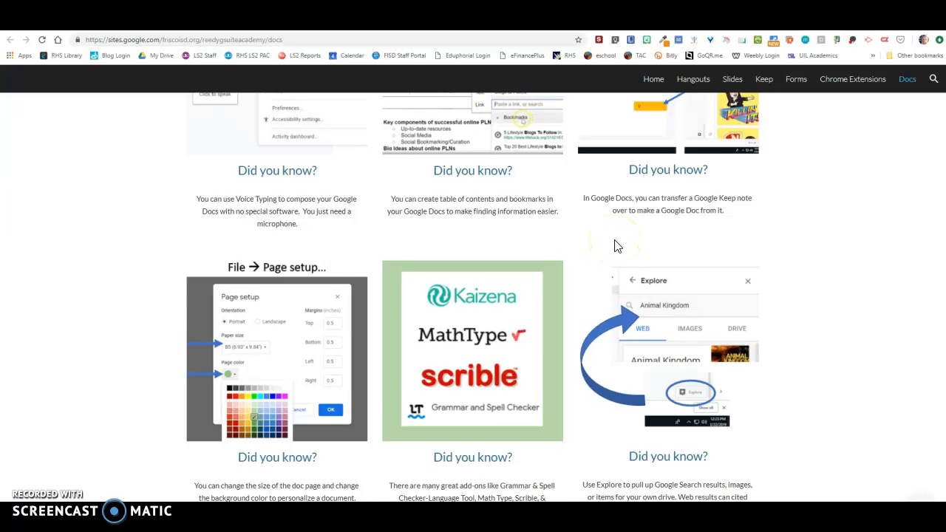
pyautogui.scroll(2, 618, 247)
pyautogui.click(659, 270)
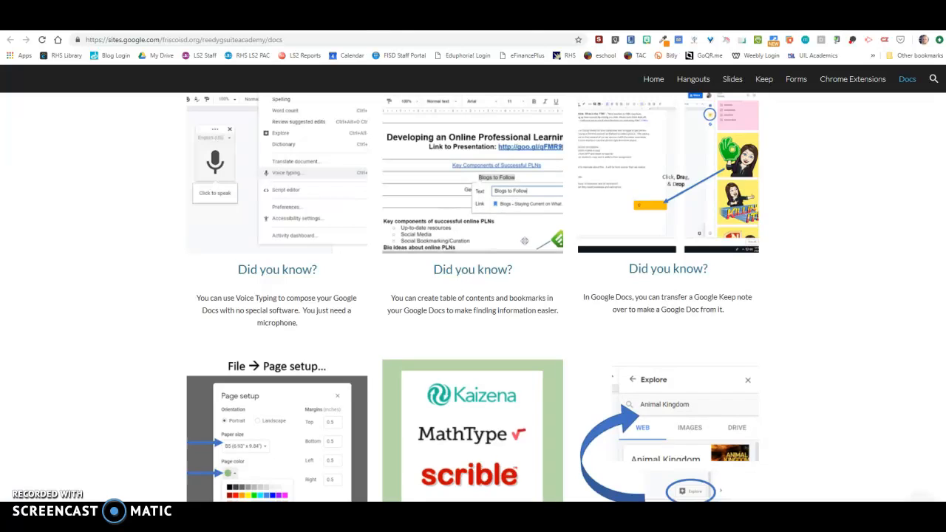
# Switch to the Instagram Takeover Agreement document and add three blank lines below the date near its end.
pyautogui.click(382, 22)
pyautogui.scroll(-7, 336, 293)
pyautogui.click(384, 327)
pyautogui.press('Return')
pyautogui.press('Return')
pyautogui.press('Return')
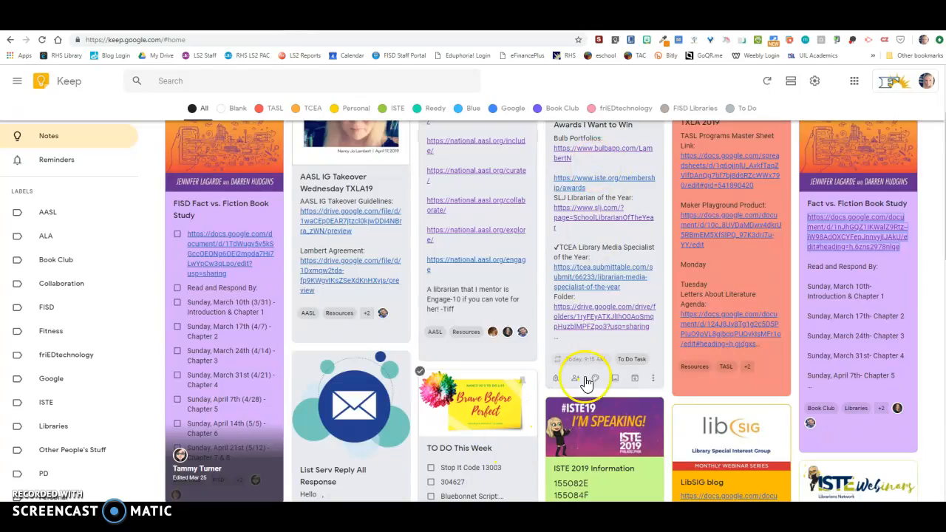
# Browse the notes in Google Keep, and insert the "AASL Session Crowd Sourcing" note below the date in the Instagram Takeover Agreement document.
pyautogui.scroll(-10, 599, 373)
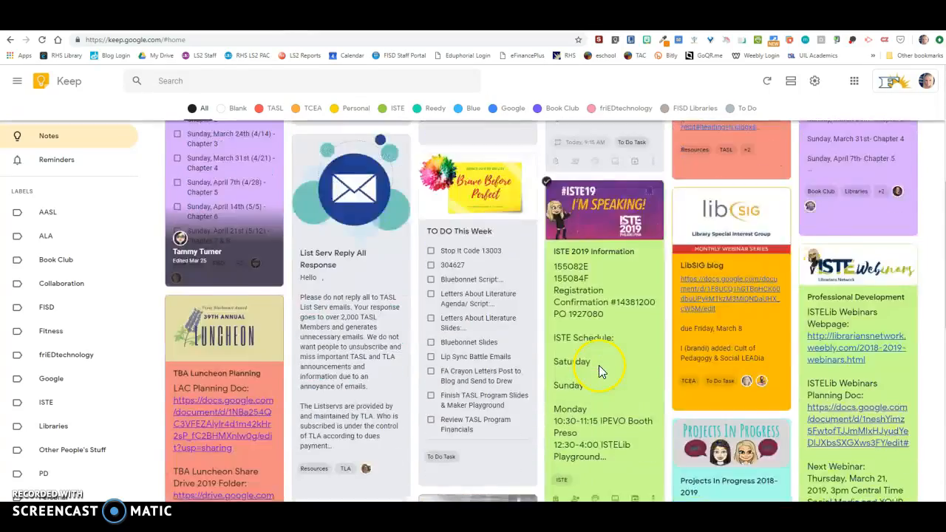
pyautogui.scroll(-5, 625, 303)
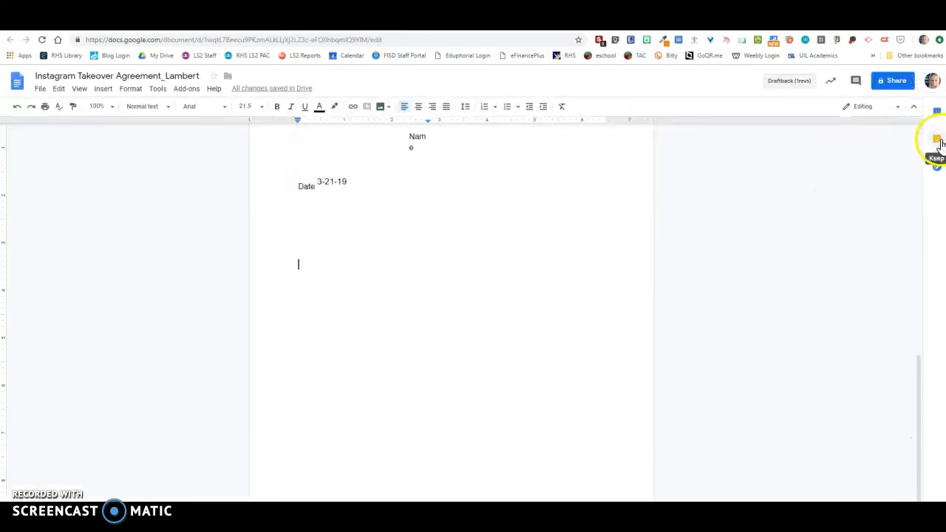
pyautogui.click(937, 141)
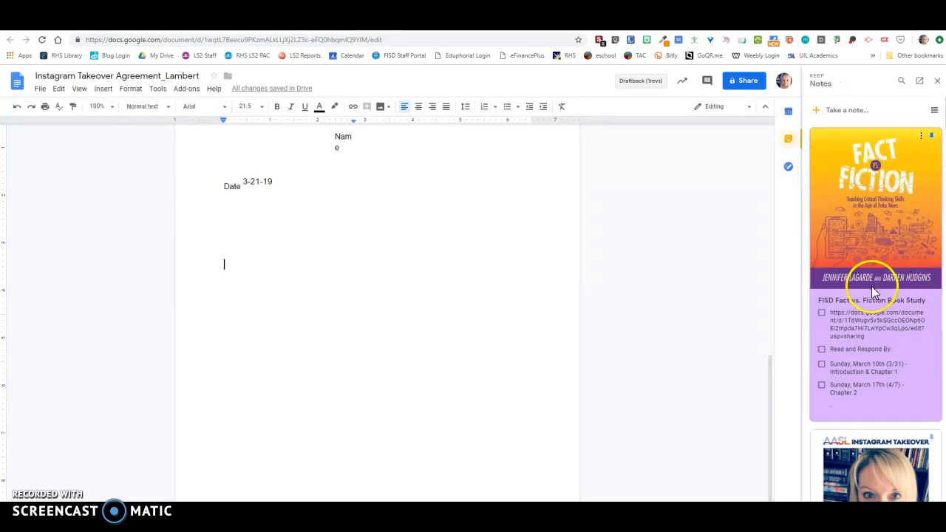
pyautogui.scroll(-5, 884, 314)
pyautogui.scroll(-2, 884, 316)
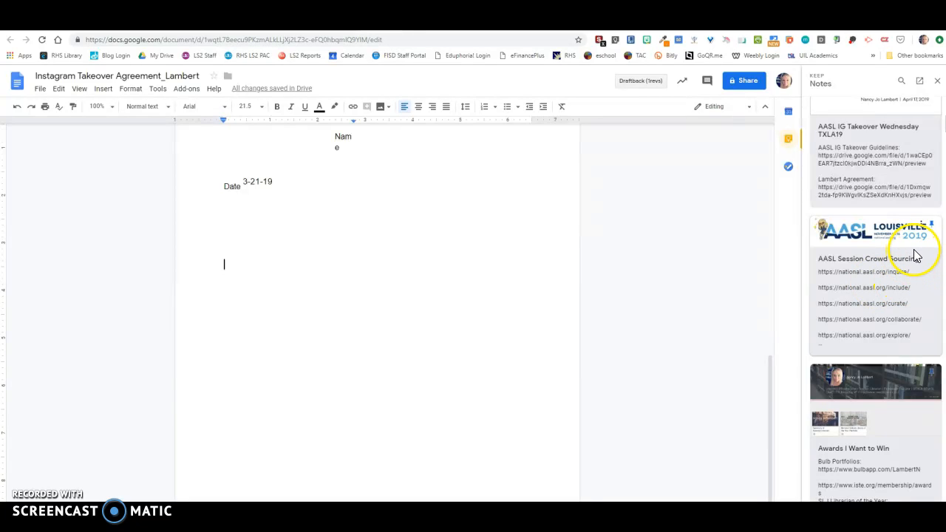
pyautogui.moveTo(892, 245); pyautogui.dragTo(207, 214)
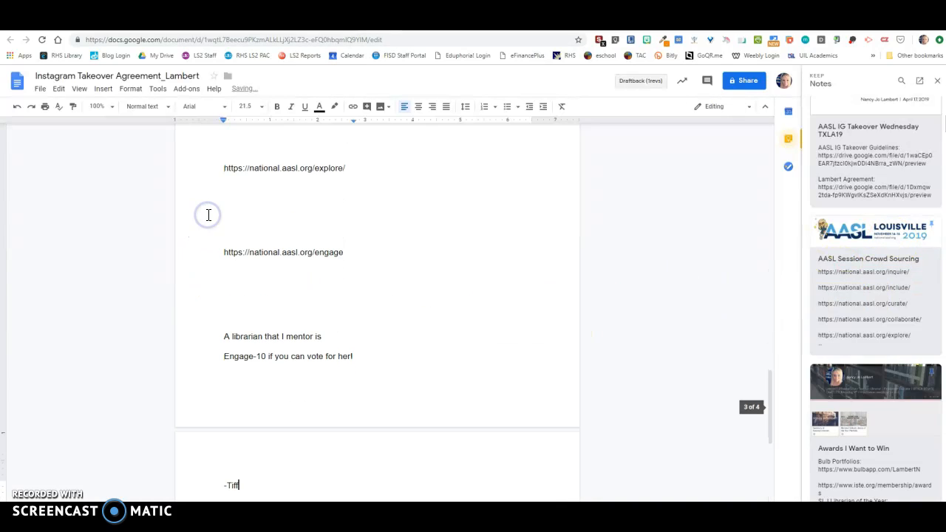
# Delete the signature line at the end of the inserted note, review the document, and close the Keep notes.
pyautogui.scroll(10, 319, 390)
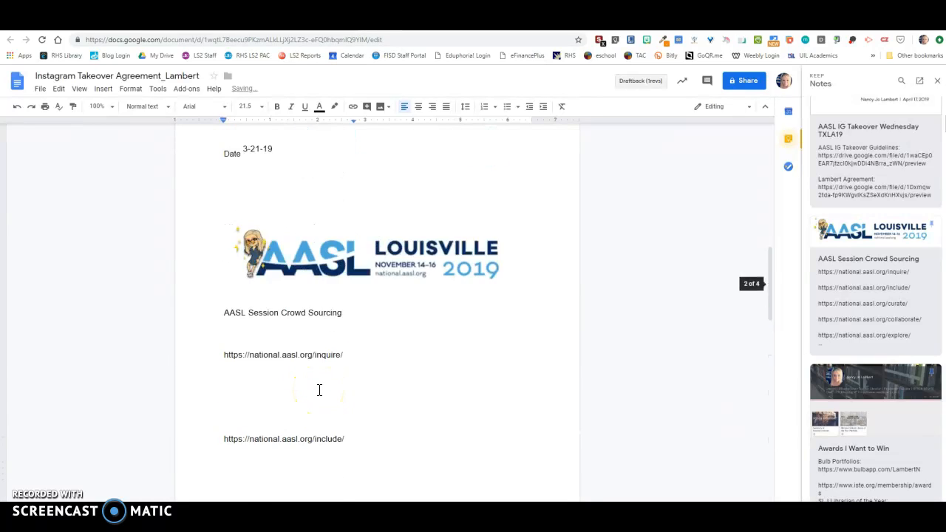
pyautogui.scroll(-3, 319, 390)
pyautogui.scroll(-15, 320, 390)
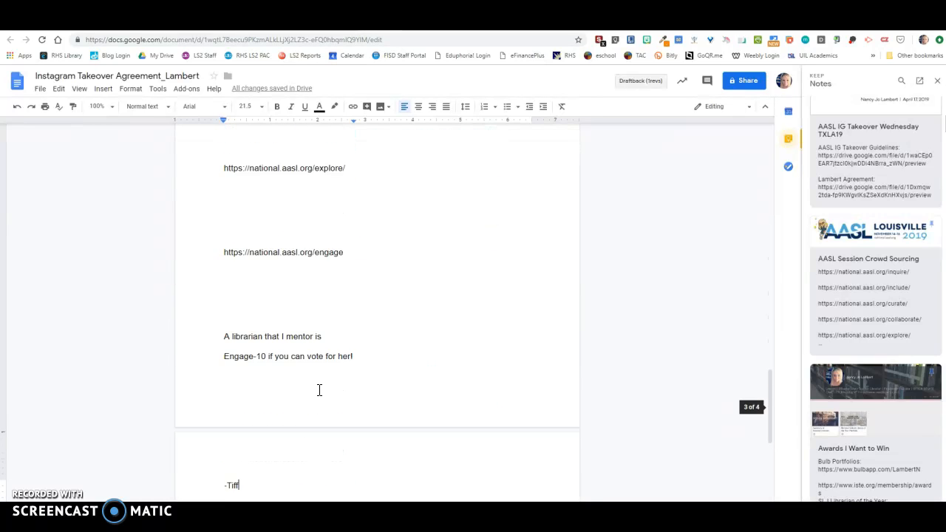
pyautogui.scroll(5, 319, 390)
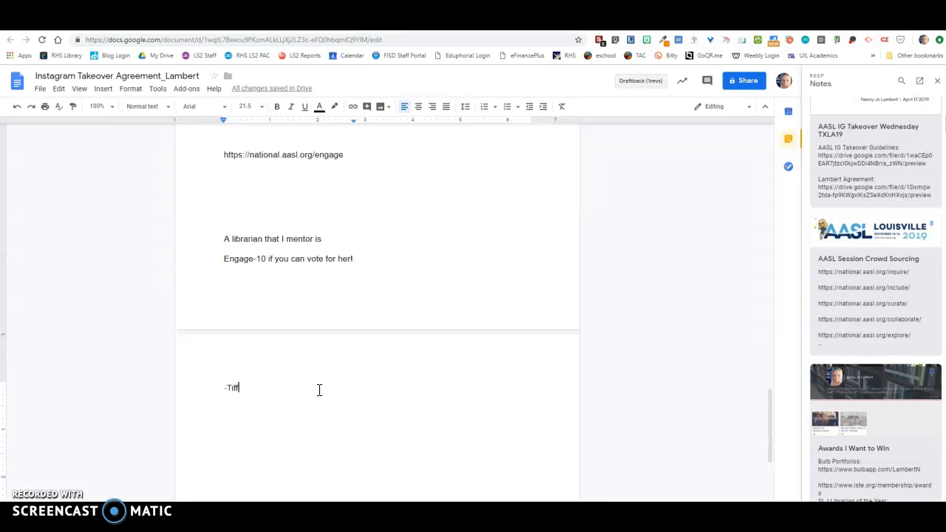
pyautogui.press('BackSpace')
pyautogui.press('BackSpace')
pyautogui.press('BackSpace')
pyautogui.press('BackSpace')
pyautogui.scroll(20, 320, 380)
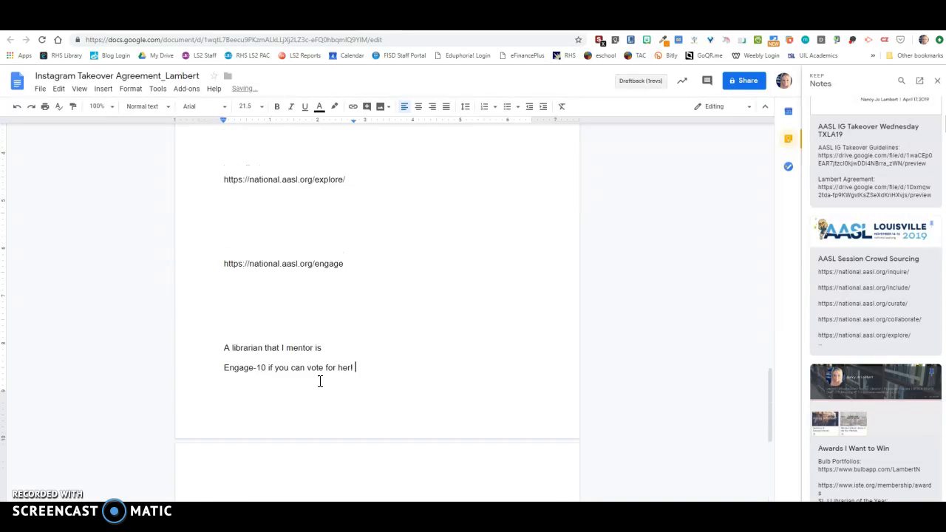
pyautogui.scroll(3, 338, 351)
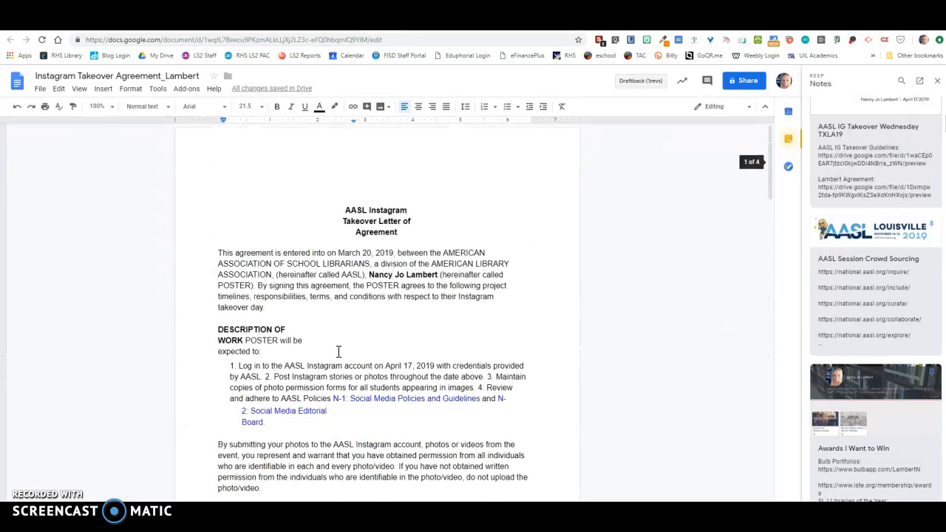
pyautogui.click(937, 82)
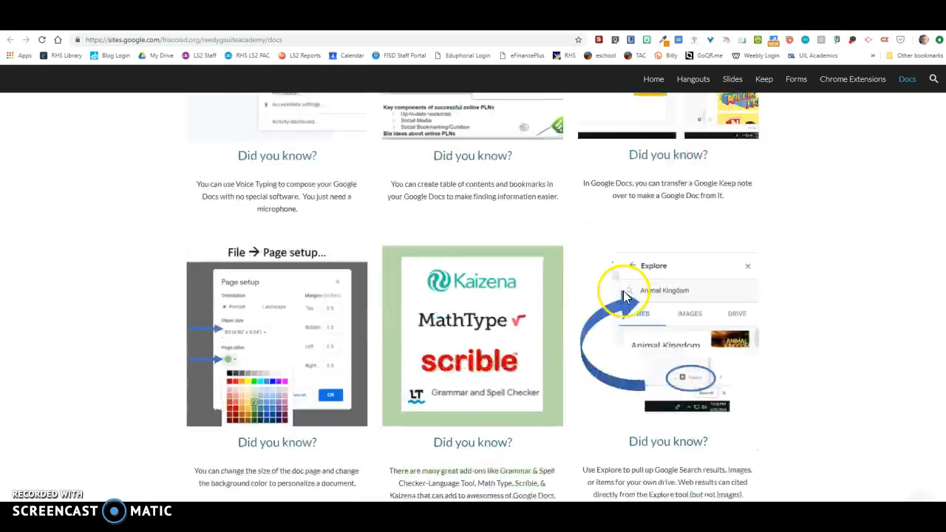
# Check the page setup tip on the website, and open the page setup of "Reedy Google Academy Google Doc to Play".
pyautogui.scroll(-1, 624, 296)
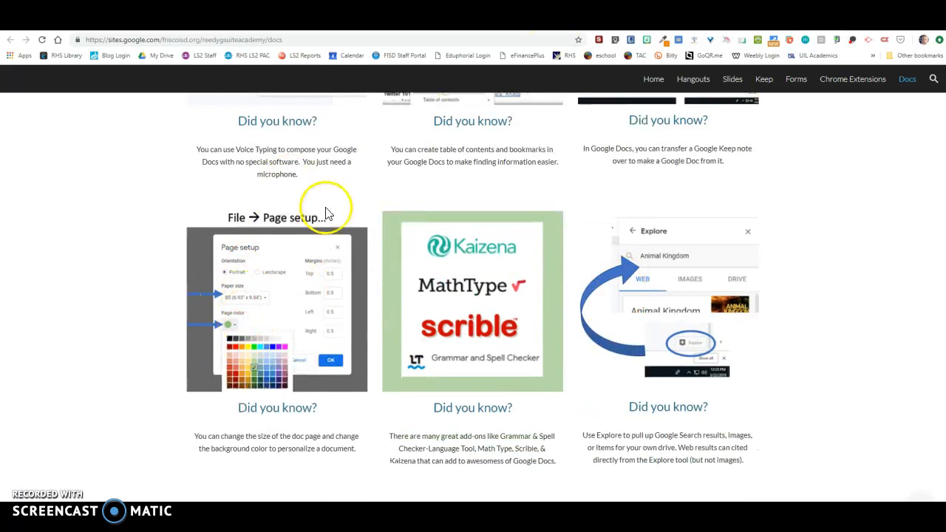
pyautogui.click(380, 22)
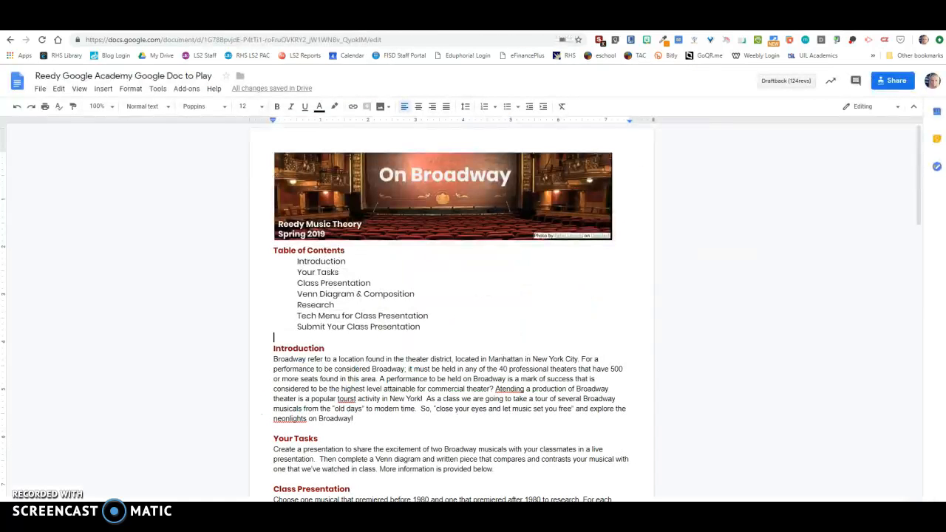
pyautogui.click(40, 88)
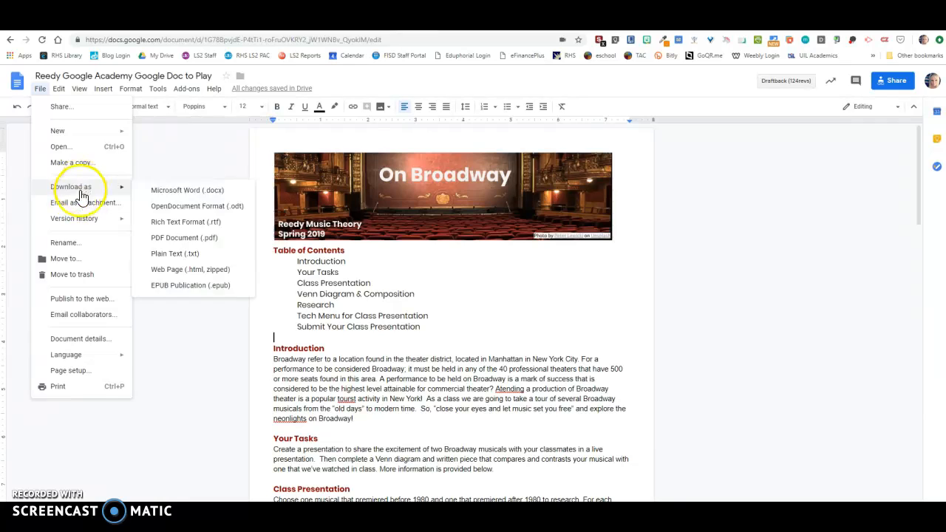
pyautogui.click(90, 376)
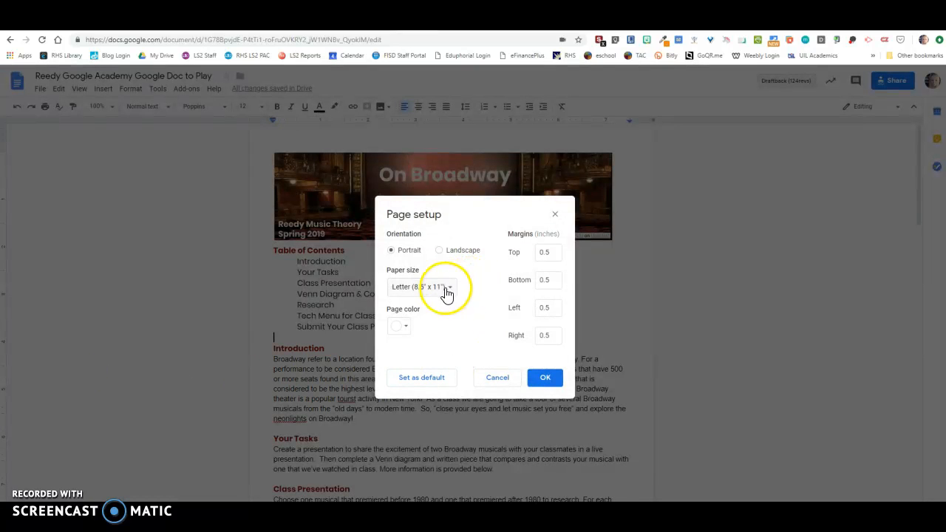
# Try the Legal (8.5" x 14") paper size and return the setting to Letter (8.5" x 11").
pyautogui.click(443, 291)
pyautogui.click(438, 321)
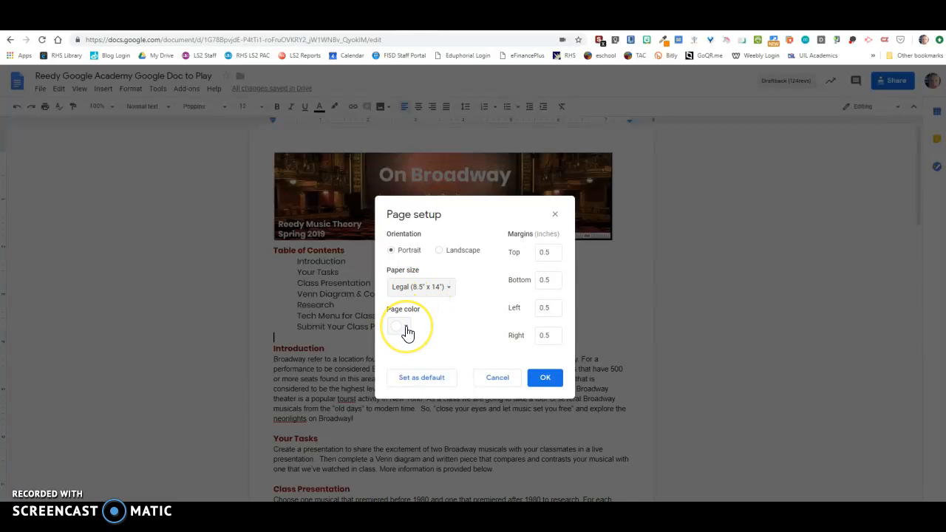
pyautogui.click(447, 289)
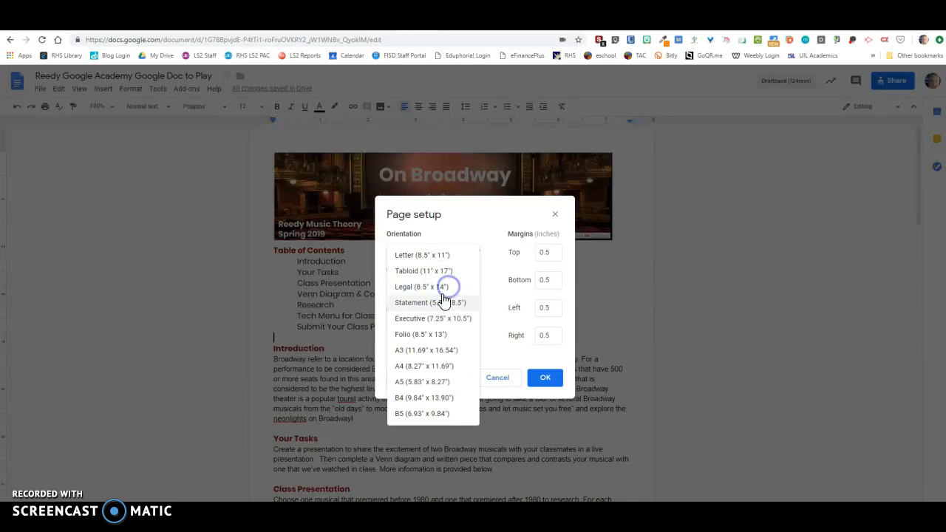
pyautogui.click(443, 256)
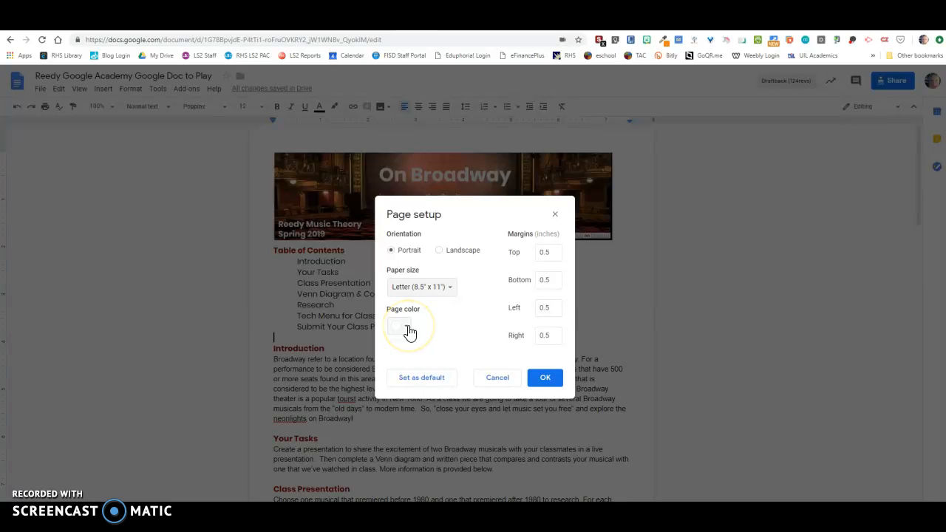
# Set the page color to light blue, apply the page setup, and look over the document.
pyautogui.click(408, 328)
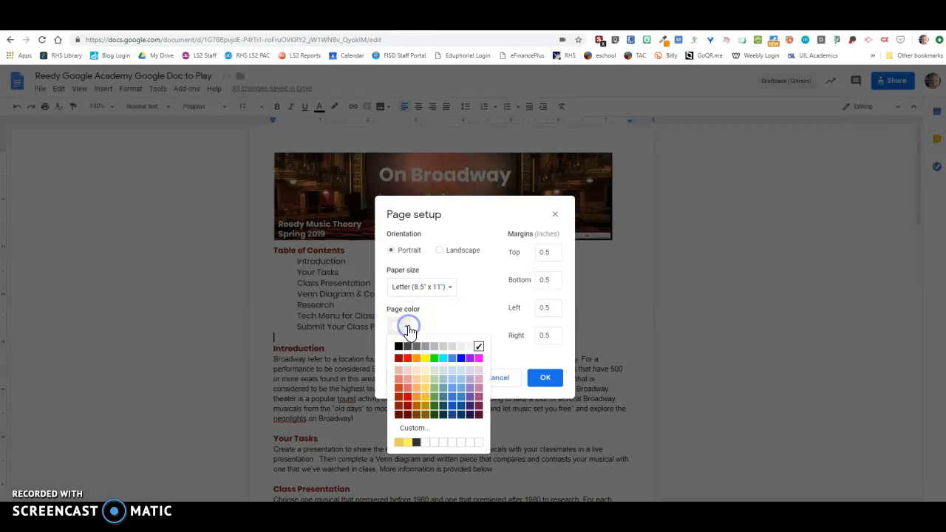
pyautogui.click(462, 382)
pyautogui.click(543, 380)
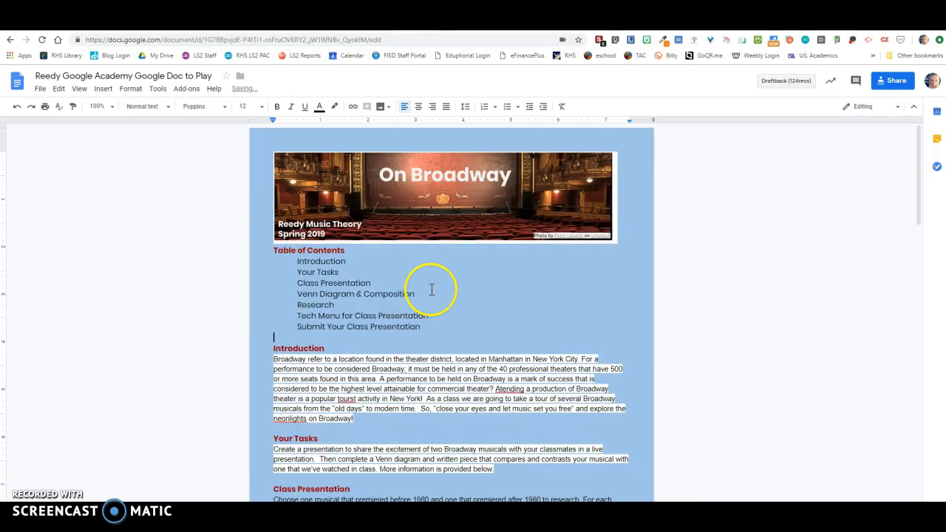
pyautogui.scroll(-5, 543, 338)
pyautogui.scroll(5, 544, 338)
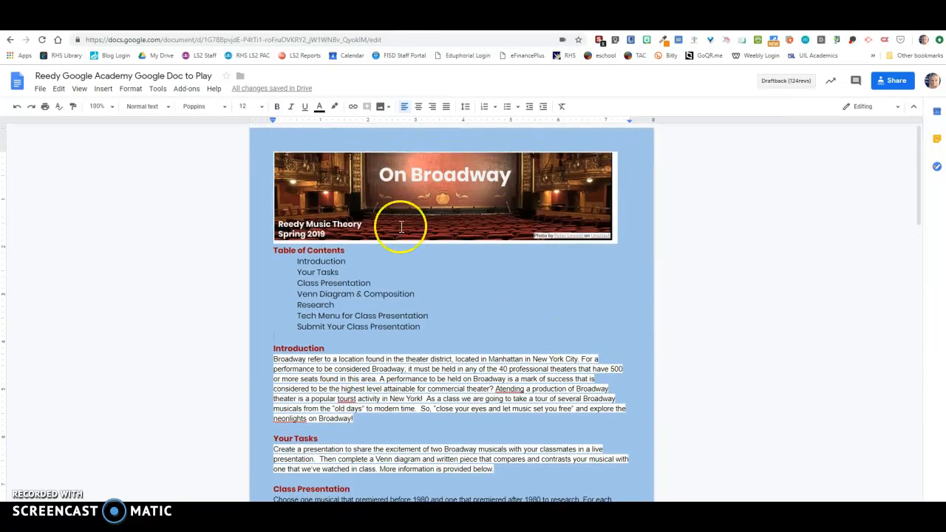
# Replace "edit" at the end of the document's URL with "preview", load it, and look through the preview pages.
pyautogui.click(369, 40)
pyautogui.click(370, 42)
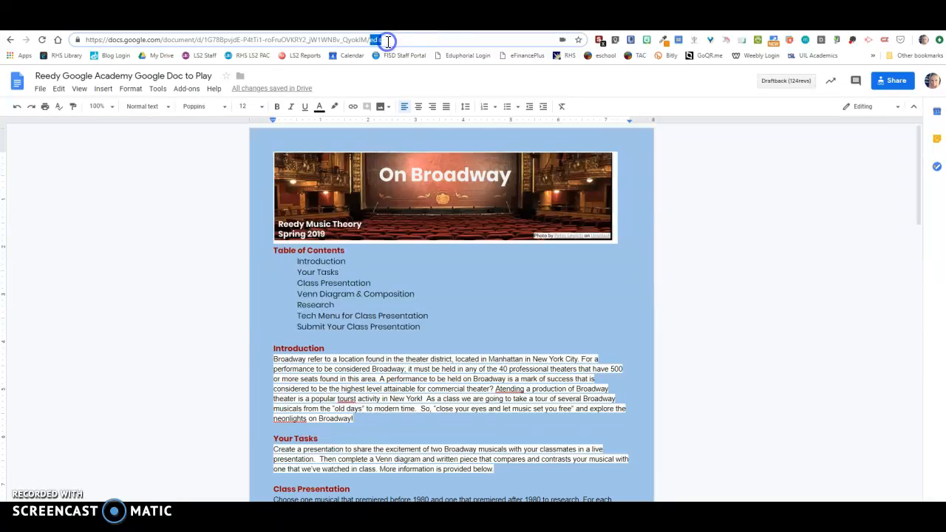
pyautogui.write('preview')
pyautogui.press('Return')
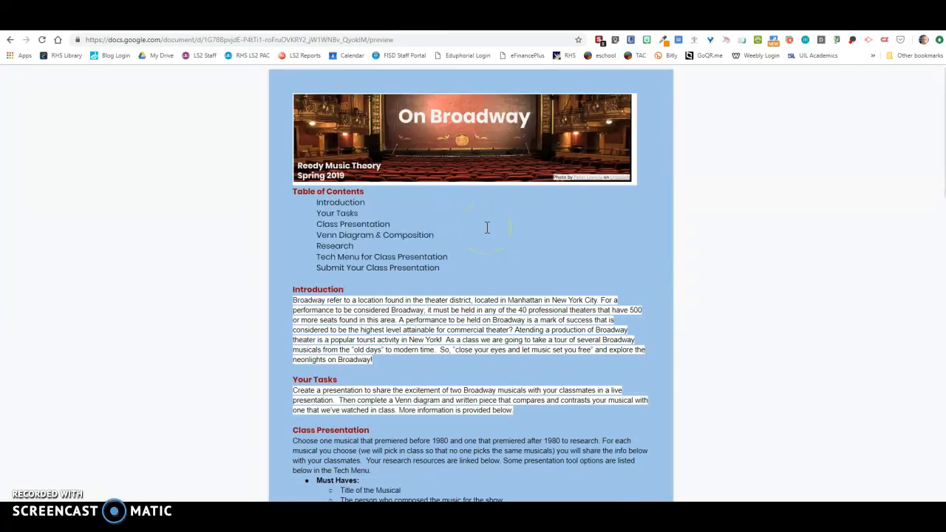
pyautogui.scroll(-18, 481, 201)
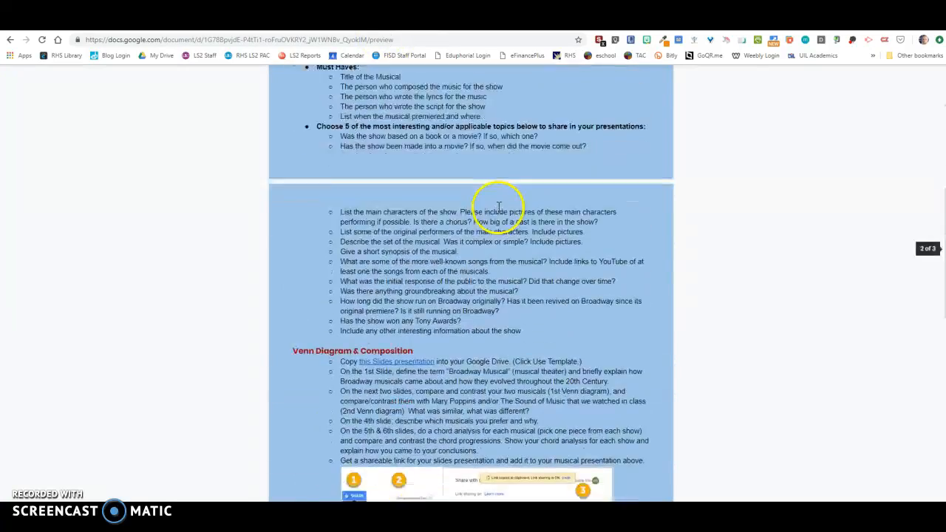
pyautogui.scroll(8, 500, 208)
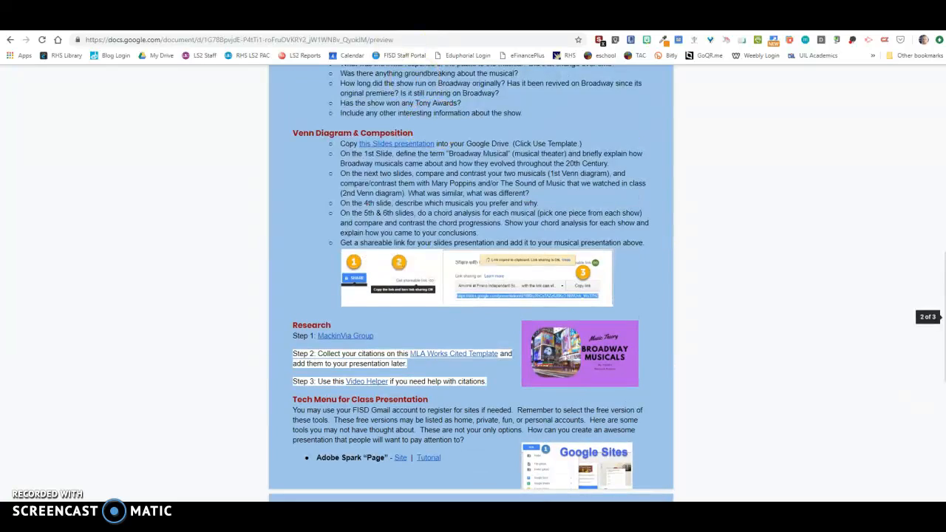
pyautogui.scroll(10, 391, 96)
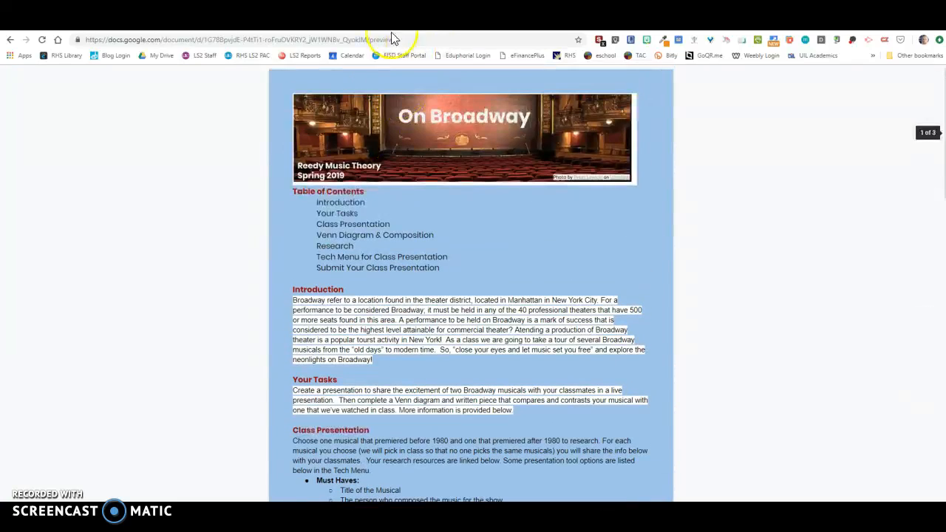
# Replace "preview" at the end of the document's URL with "edit" and load it.
pyautogui.doubleClick(377, 40)
pyautogui.write('edit')
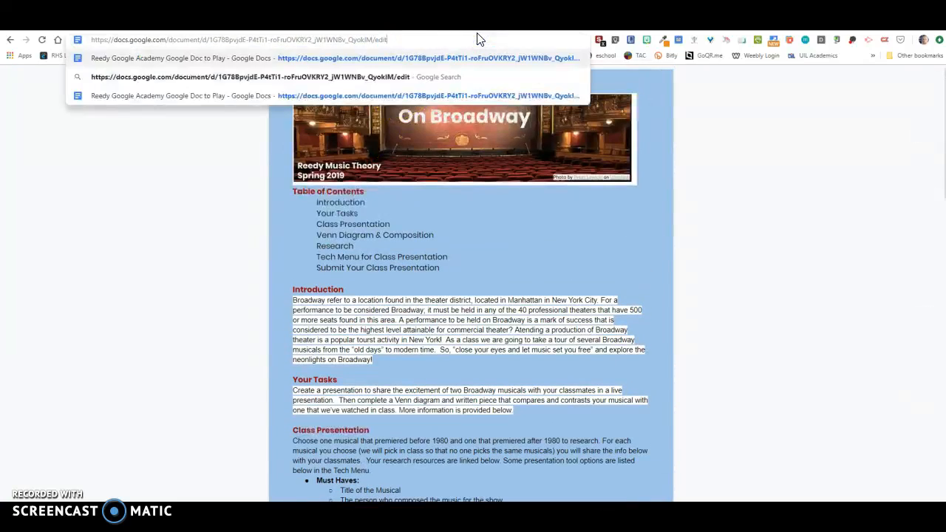
pyautogui.press('Return')
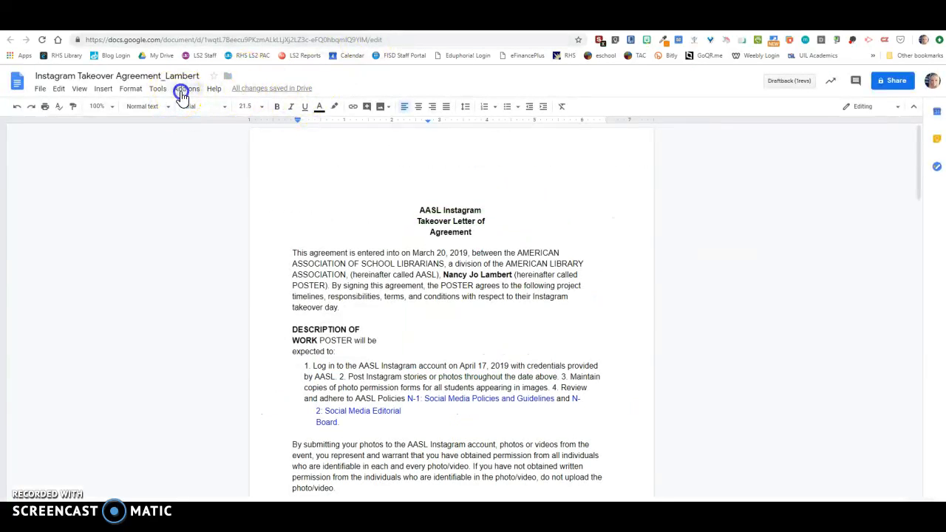
# Check the text of the Instagram Takeover Agreement with the LanguageTool add-on, look through its suggestions, and close the proofreading results.
pyautogui.click(185, 89)
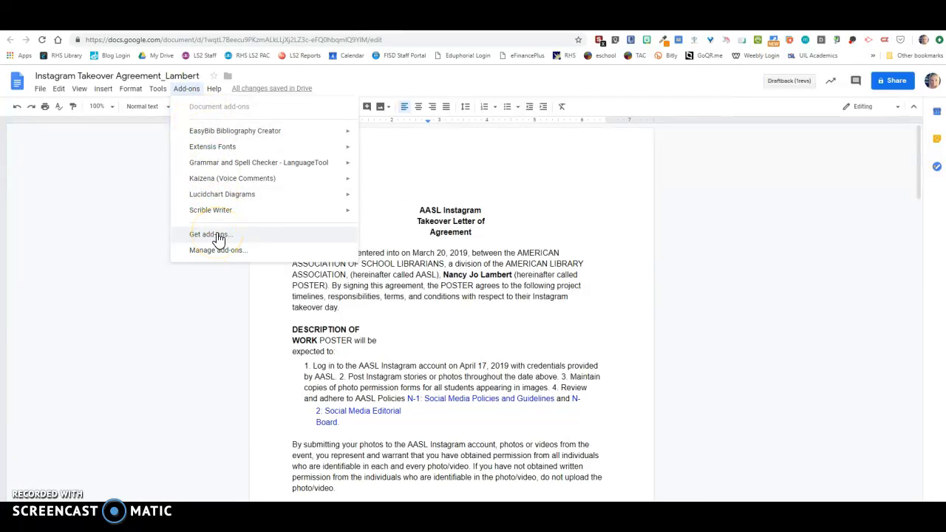
pyautogui.click(239, 179)
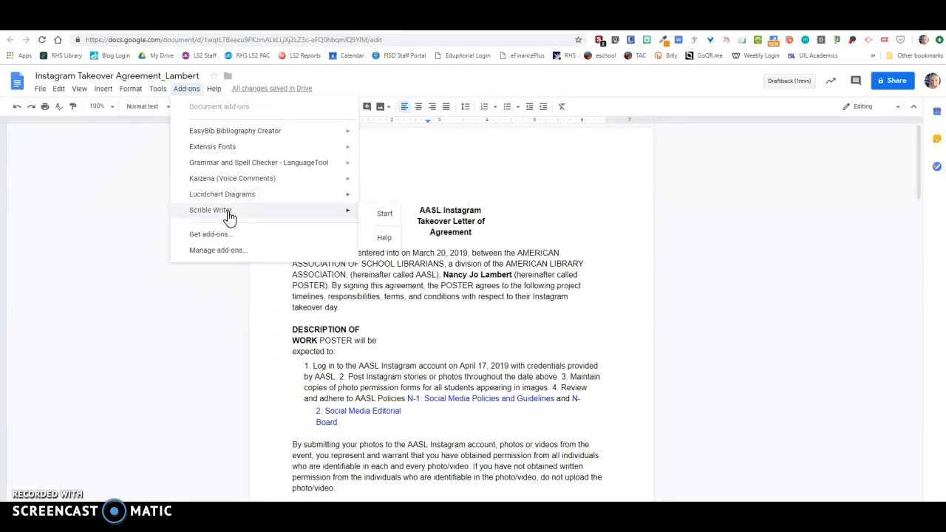
pyautogui.click(242, 166)
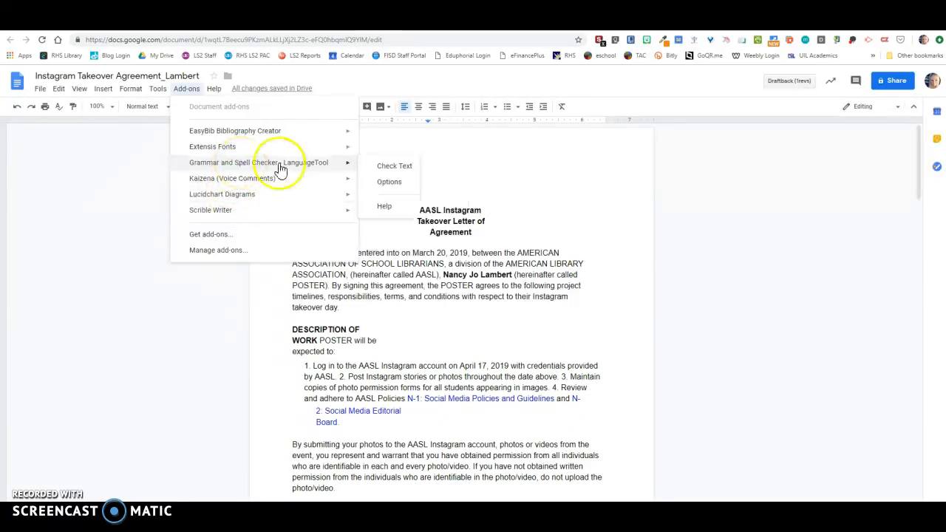
pyautogui.click(392, 165)
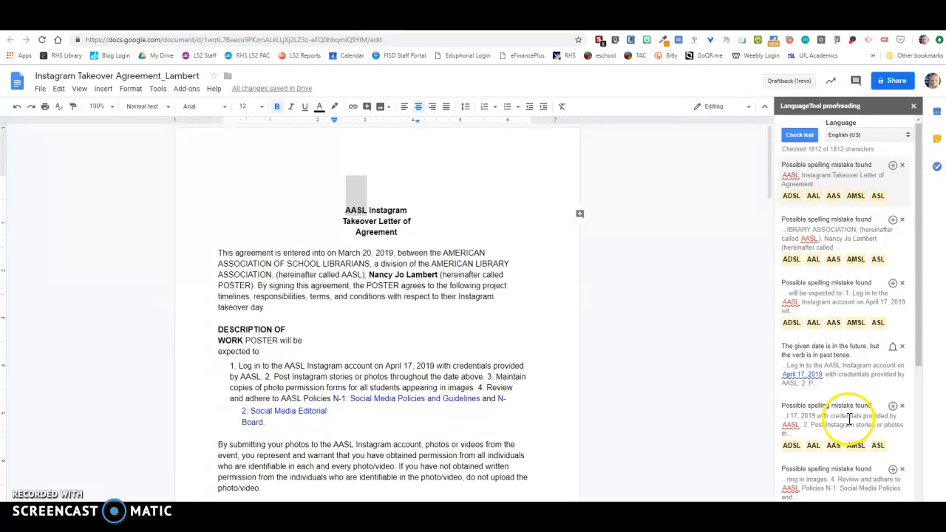
pyautogui.scroll(-5, 850, 419)
pyautogui.scroll(5, 848, 416)
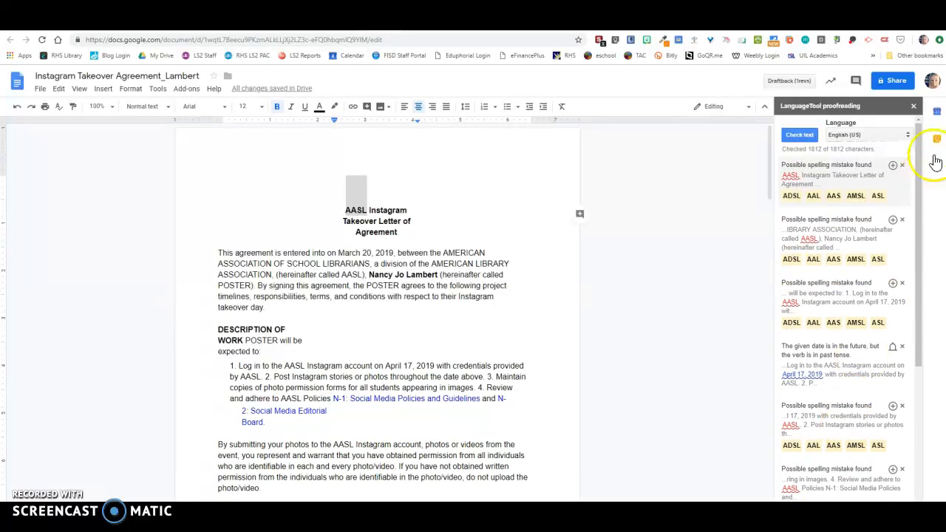
pyautogui.click(914, 106)
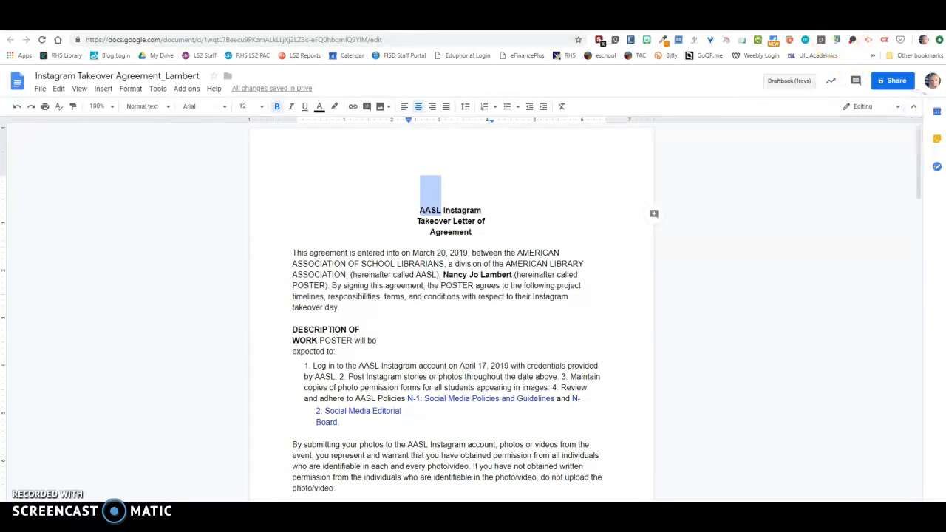
# Read the add-ons and Explore tips on the website, and open Explore in "Reedy Google Academy Google Doc to Play".
pyautogui.click(806, 22)
pyautogui.scroll(-1, 575, 412)
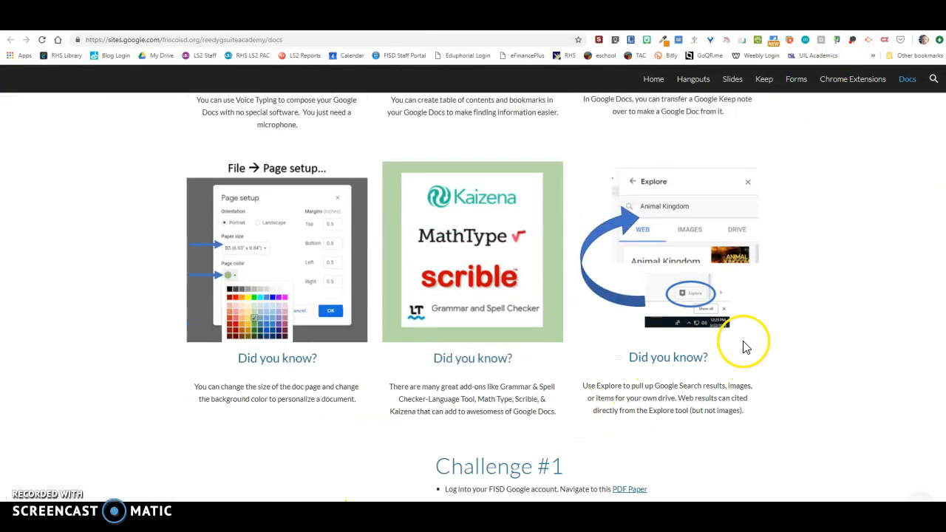
pyautogui.click(388, 22)
pyautogui.scroll(-1, 477, 284)
pyautogui.click(384, 22)
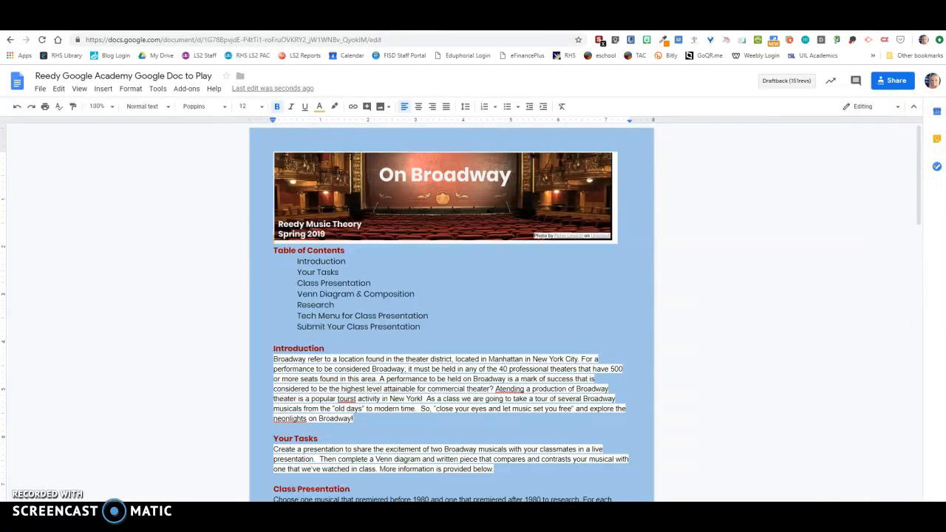
pyautogui.click(158, 88)
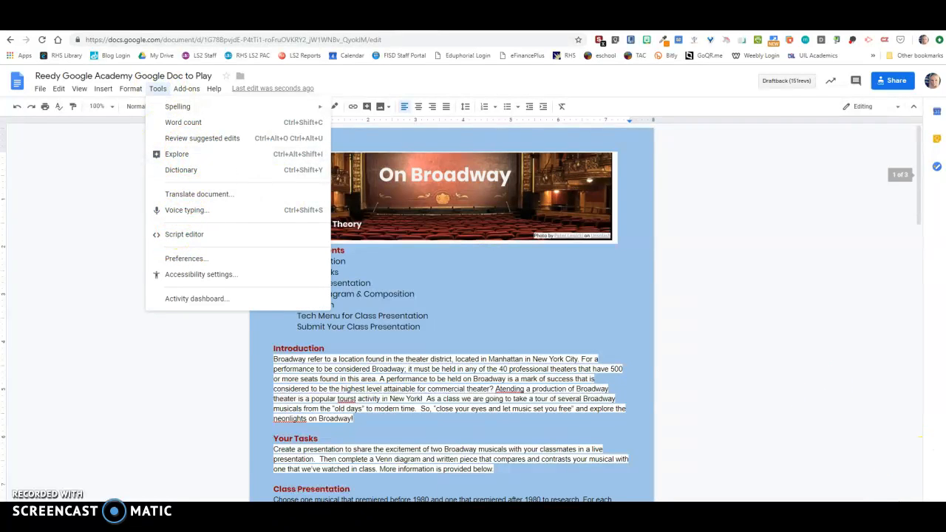
pyautogui.click(904, 500)
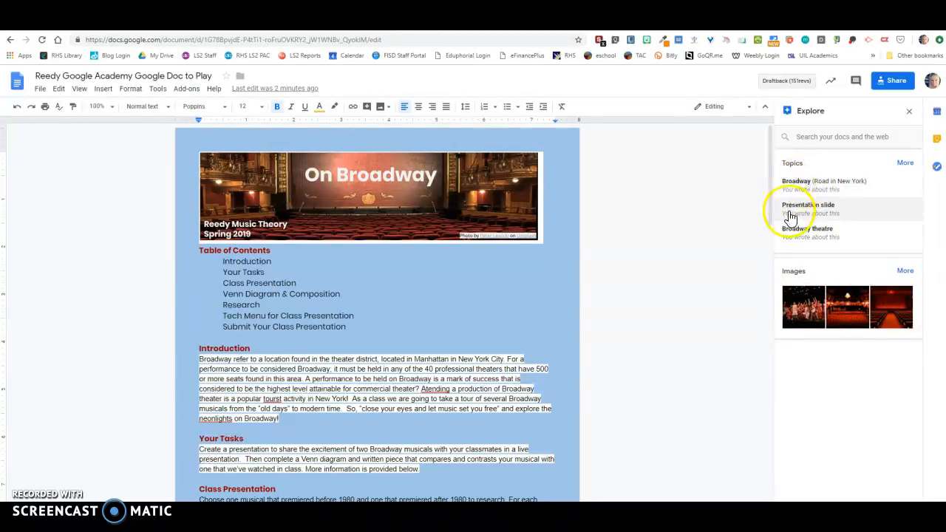
# Search Explore for "mary poppins" and look through the web results.
pyautogui.click(812, 138)
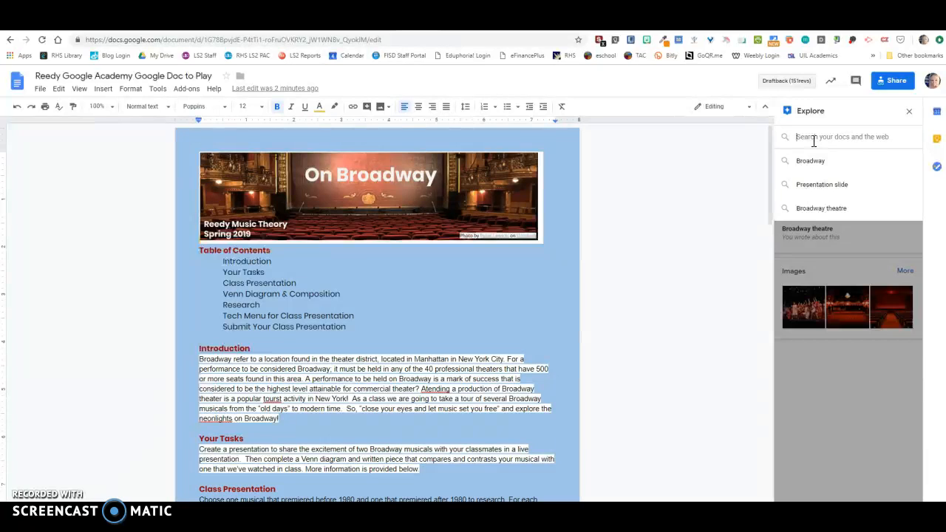
pyautogui.write('mary poppins')
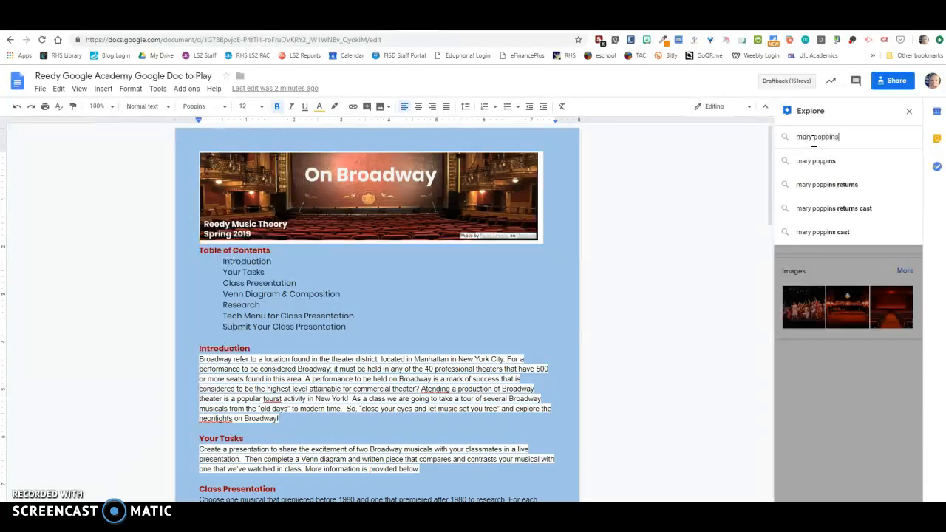
pyautogui.press('Return')
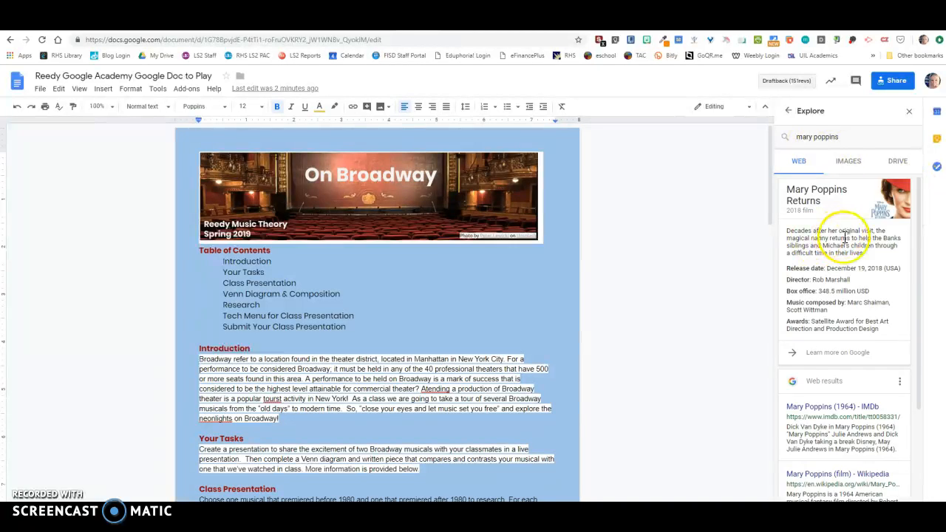
pyautogui.scroll(-2, 816, 281)
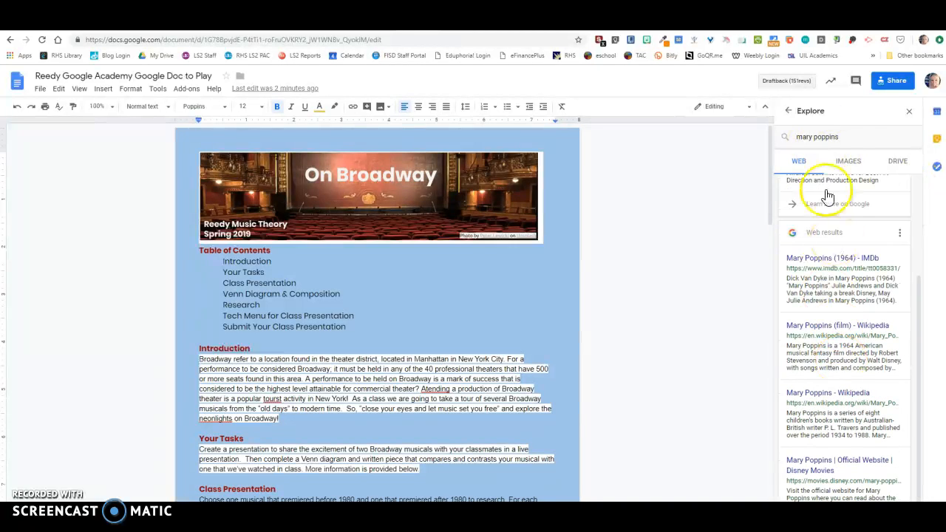
# Insert the Mary Poppins portrait in the black flowered hat from Explore's image results below "Class Presentation" in the table of contents.
pyautogui.click(852, 167)
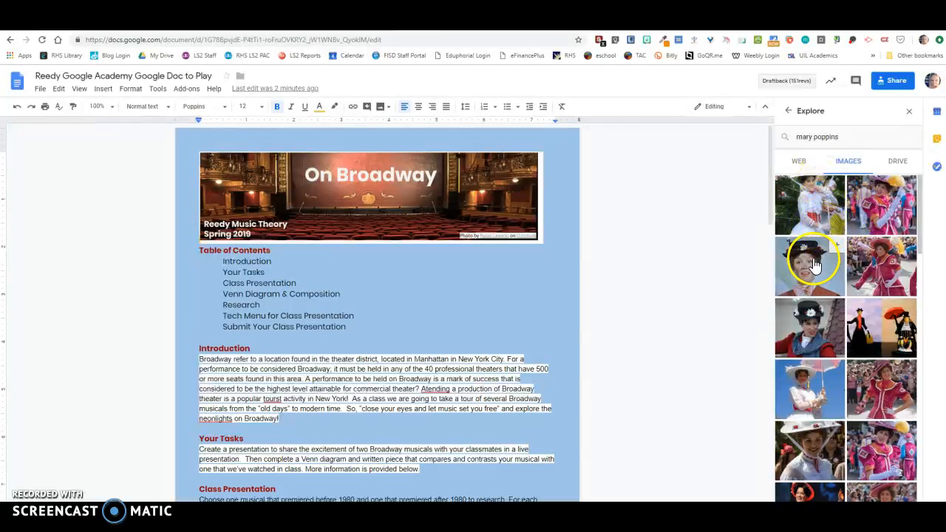
pyautogui.moveTo(814, 263); pyautogui.dragTo(377, 280)
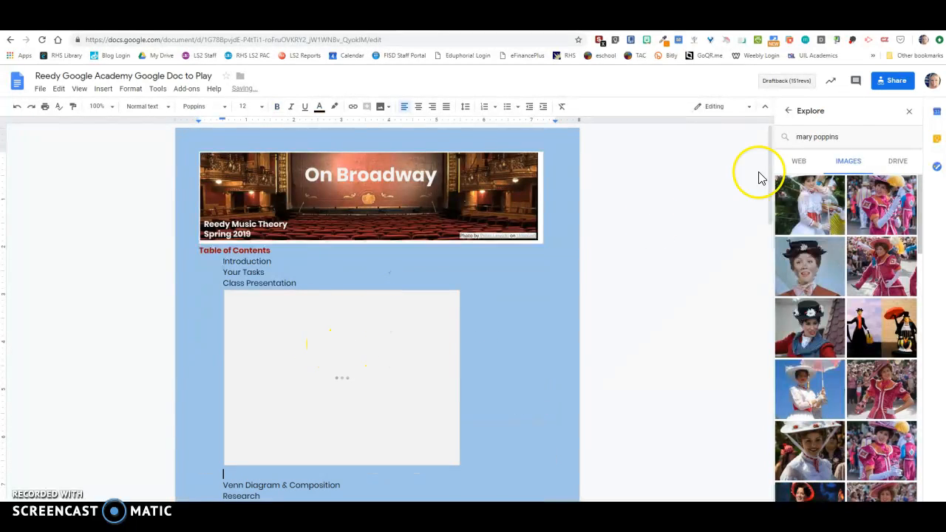
pyautogui.click(398, 364)
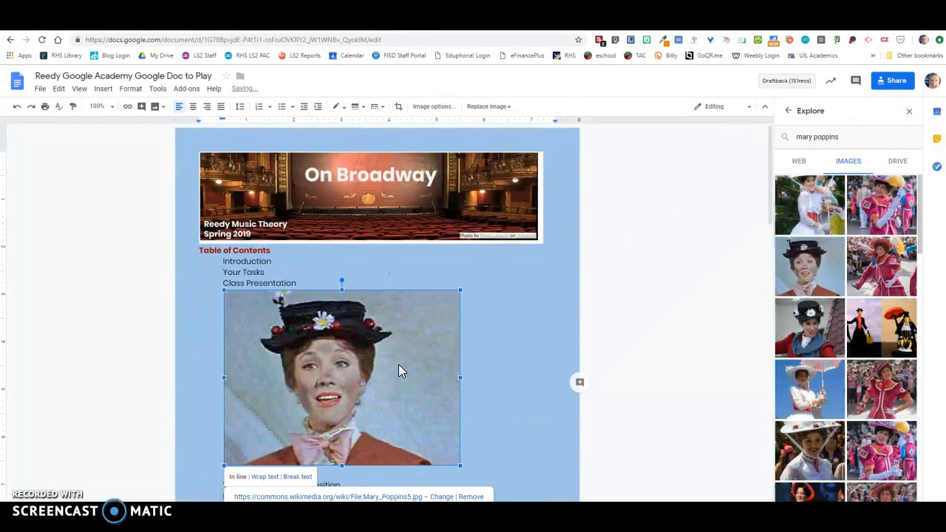
pyautogui.scroll(-1, 406, 462)
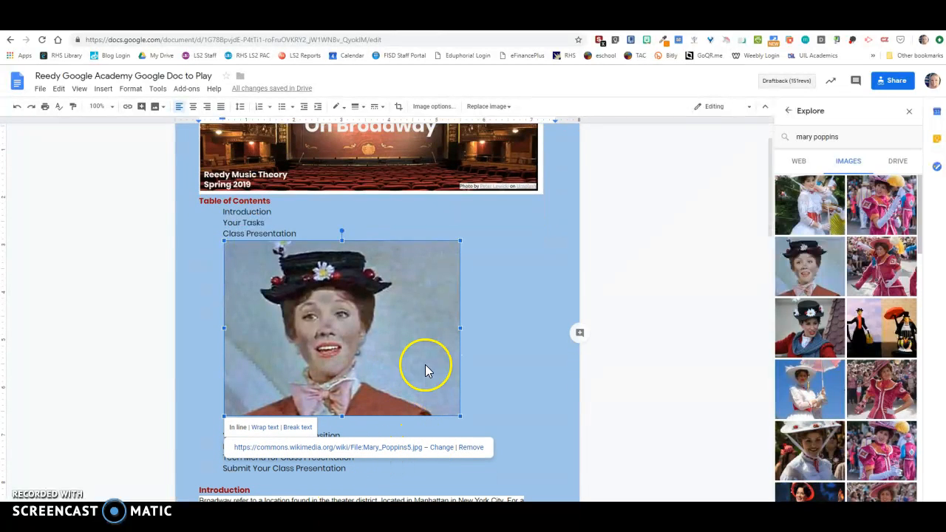
pyautogui.click(481, 364)
pyautogui.click(379, 363)
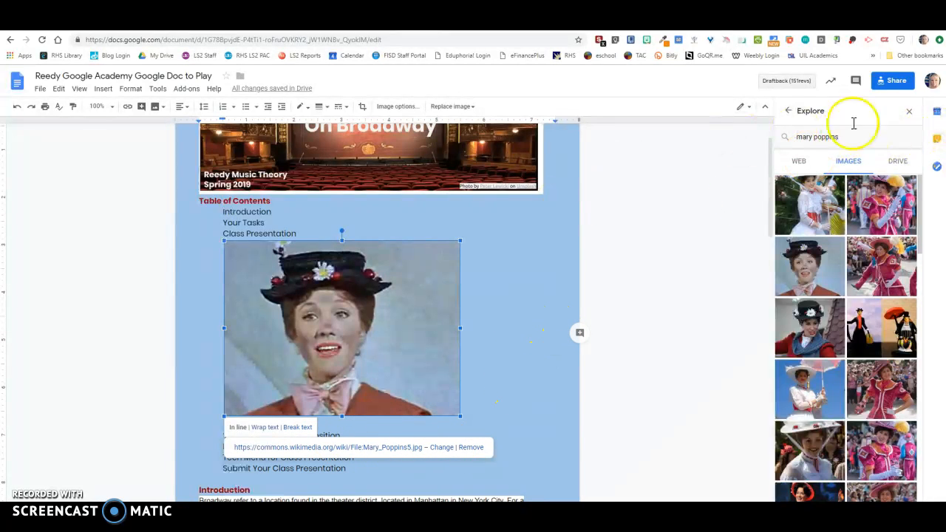
# Close Explore, delete the Mary Poppins image, and remove the leftover blank lines below "Class Presentation" in the table of contents.
pyautogui.click(909, 110)
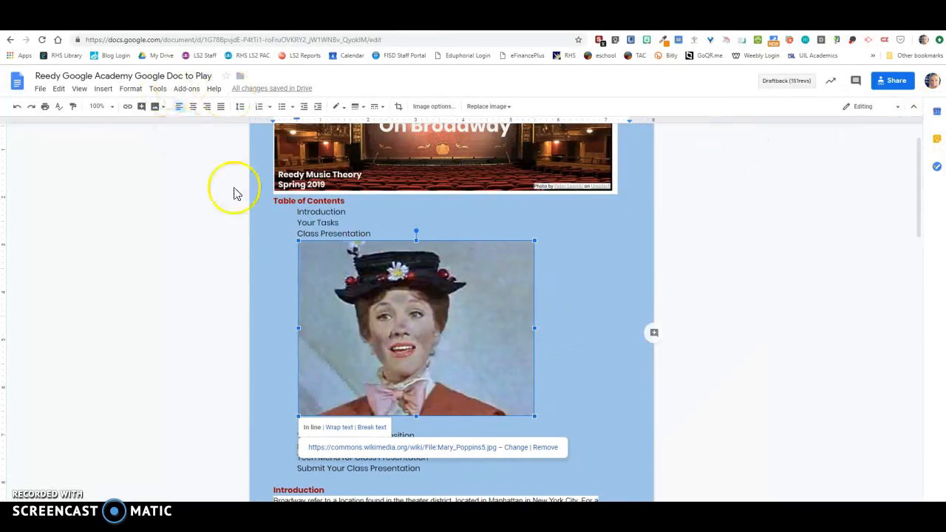
pyautogui.press('Delete')
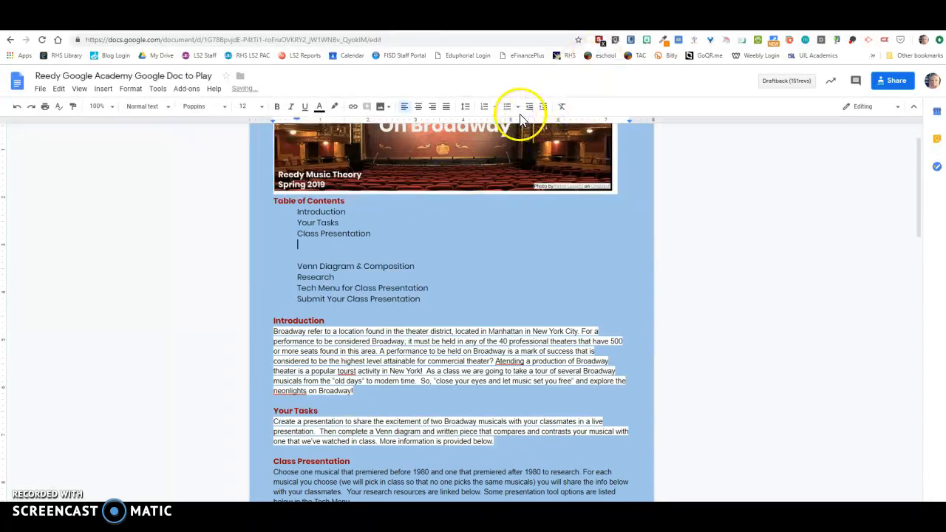
pyautogui.press('BackSpace')
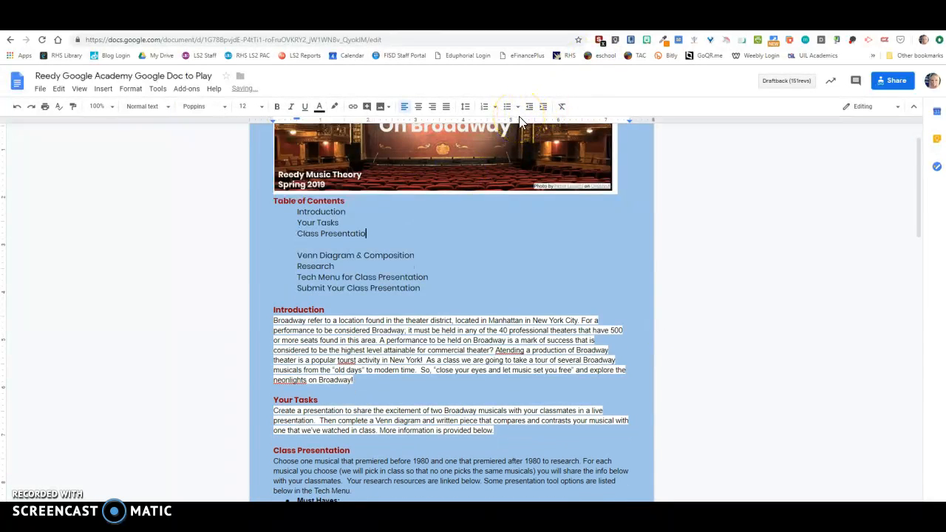
pyautogui.write('n')
pyautogui.click(344, 237)
pyautogui.press('BackSpace')
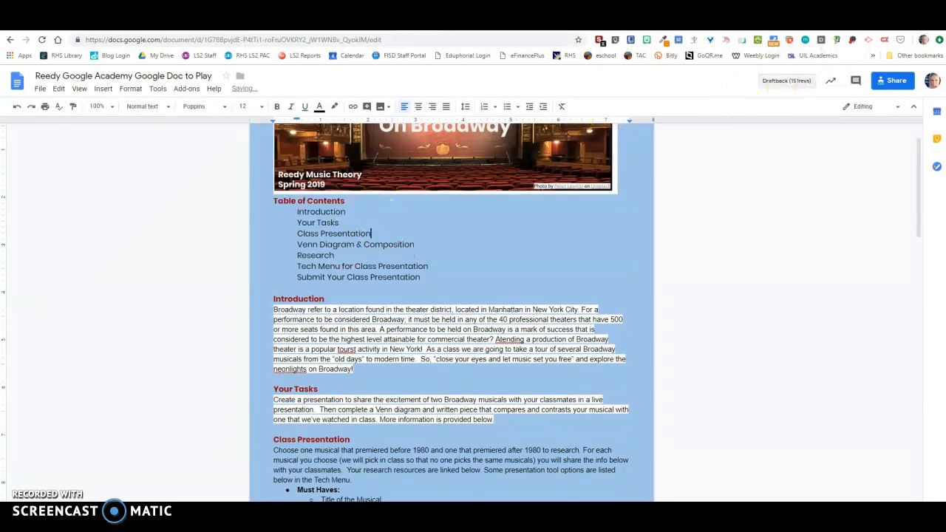
# Look through Challenge #1, Challenge #2 and the optional challenges on the website's Docs page, and return to the tips.
pyautogui.click(809, 28)
pyautogui.scroll(-5, 722, 349)
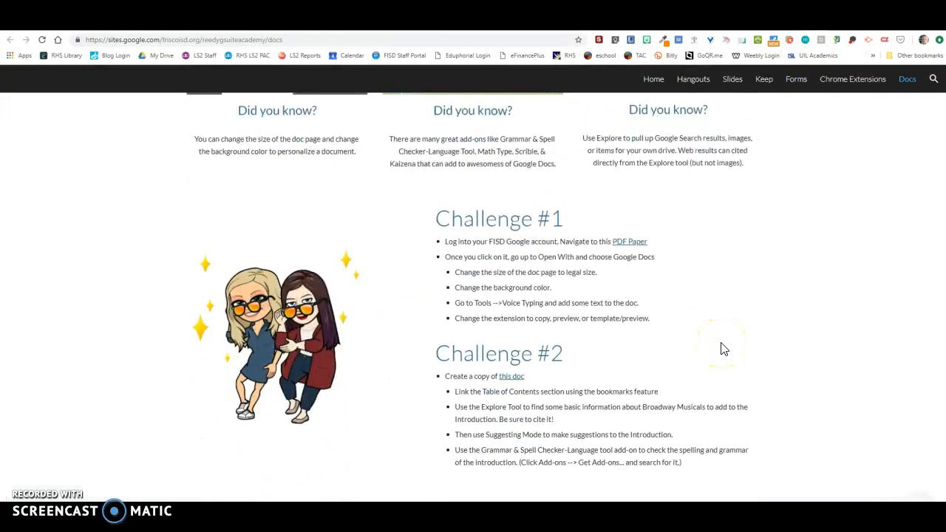
pyautogui.scroll(-2, 722, 349)
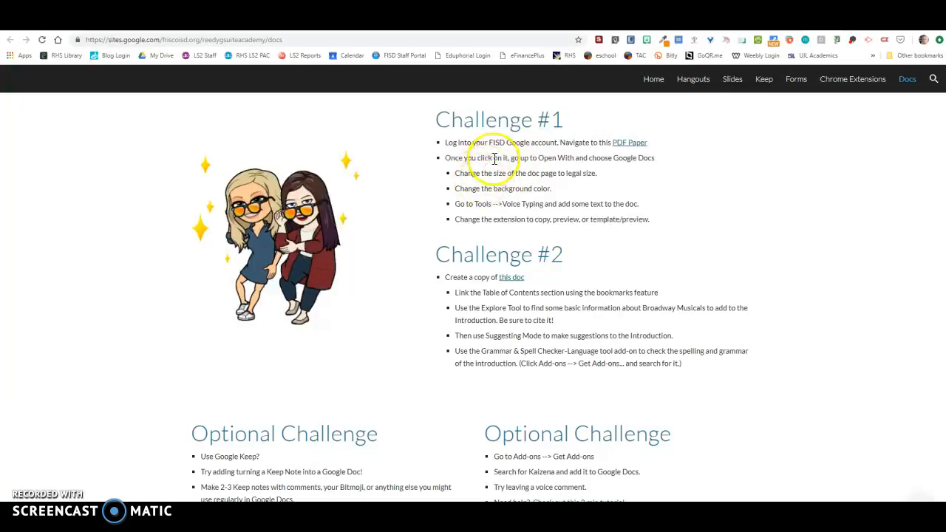
pyautogui.scroll(-2, 532, 302)
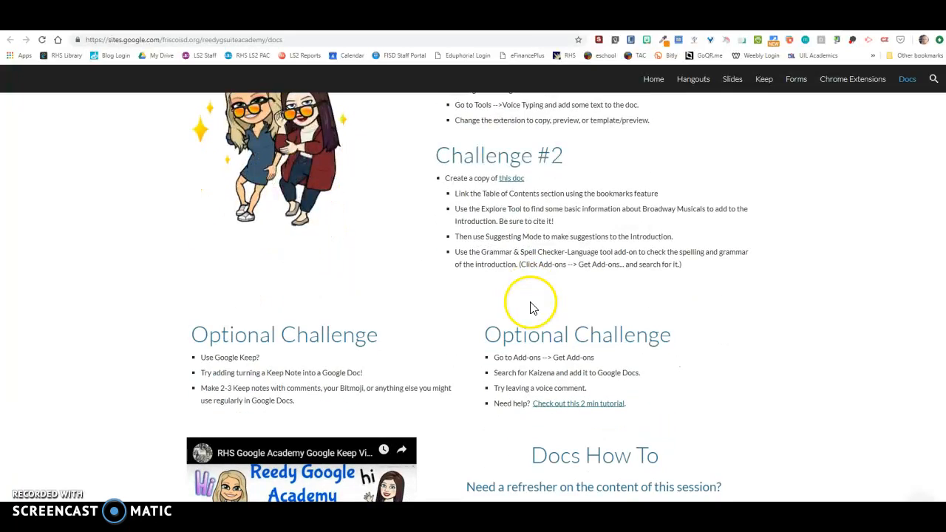
pyautogui.scroll(1, 532, 307)
pyautogui.scroll(-1, 531, 302)
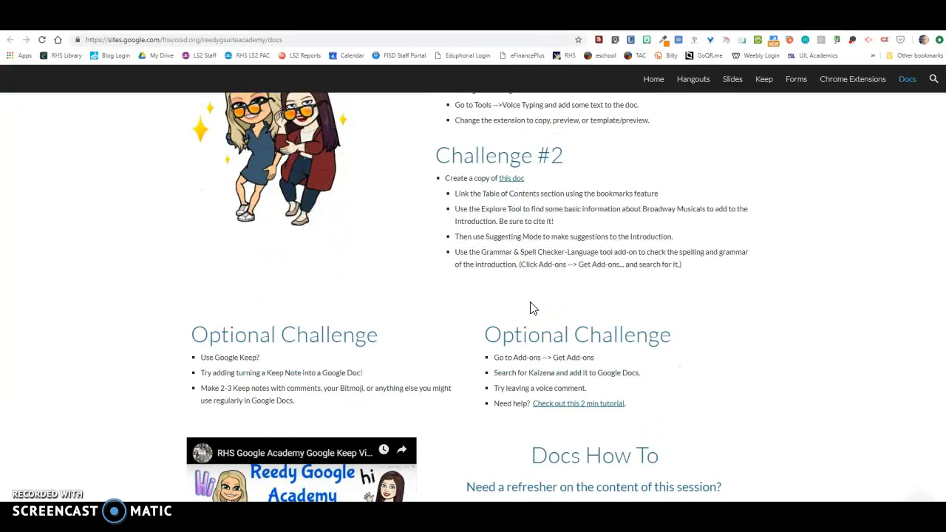
pyautogui.scroll(1, 531, 305)
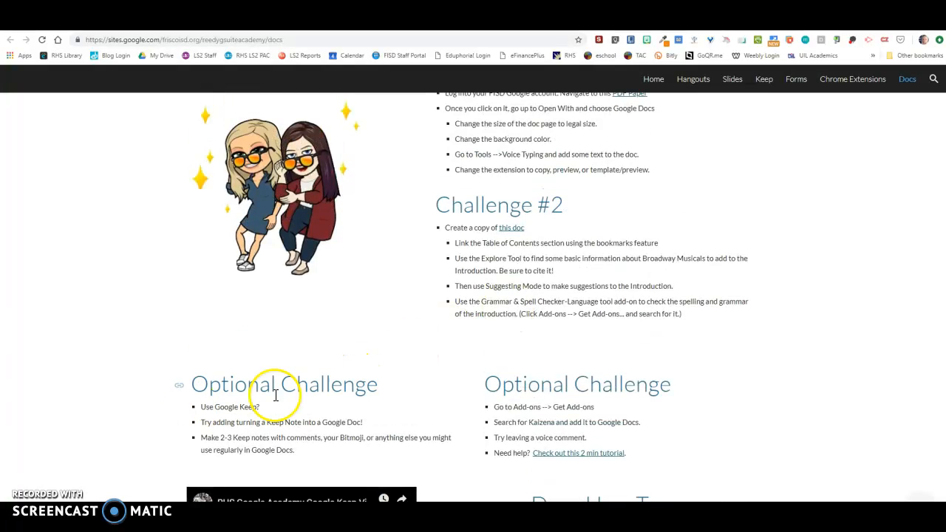
pyautogui.scroll(20, 549, 405)
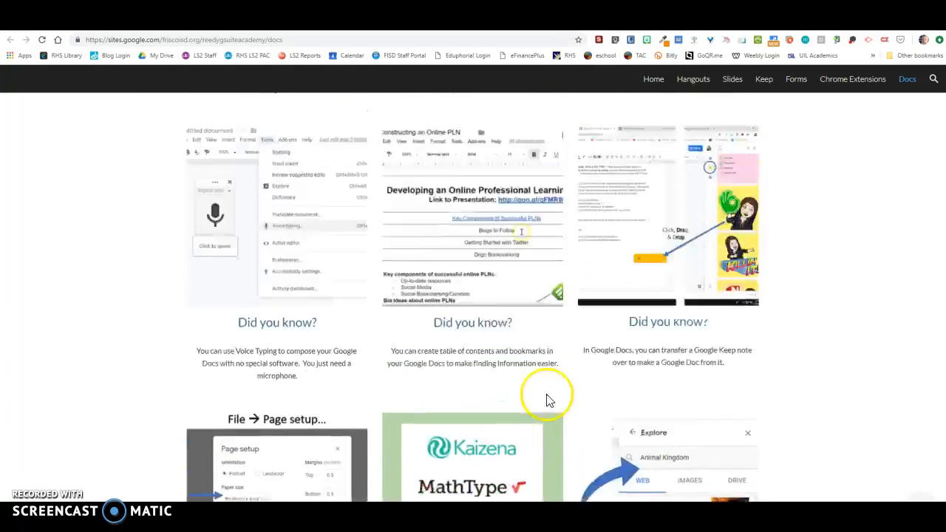